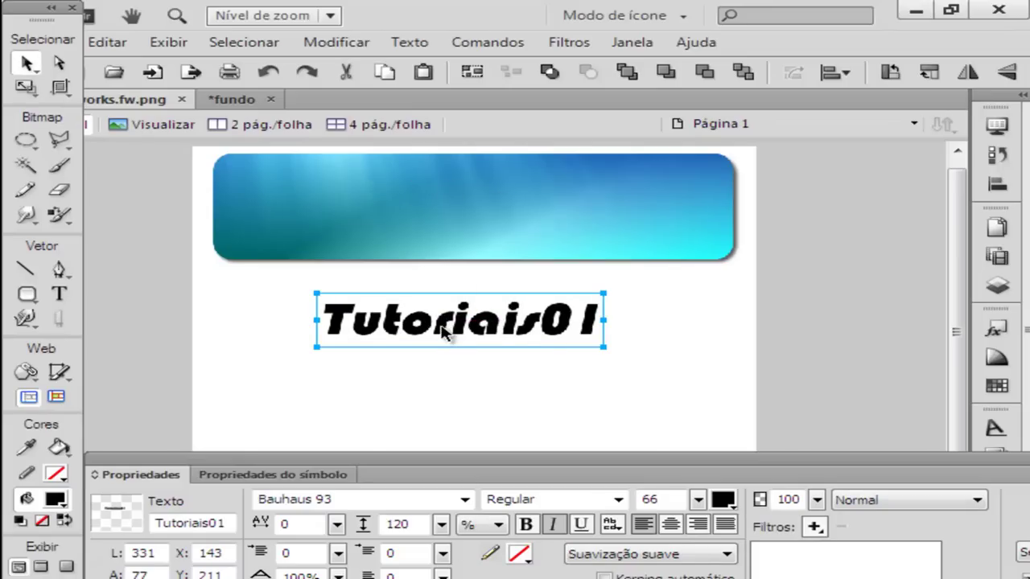
# Paste the Tutoriais01 text into the fundo document, place it over the underwater image and convert it to paths.
pyautogui.click(234, 99)
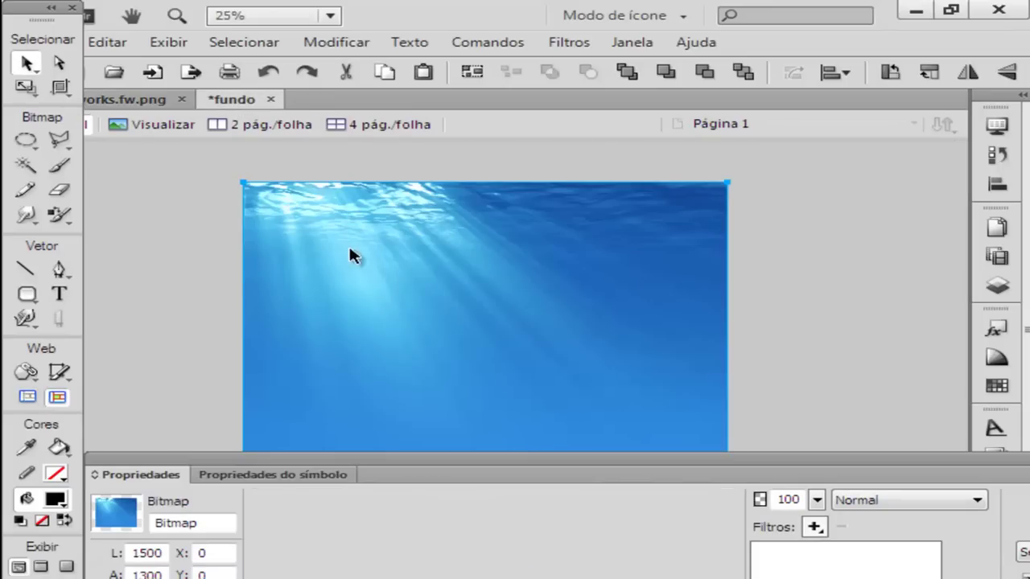
pyautogui.hotkey('ctrl', 'v')
pyautogui.moveTo(369, 248); pyautogui.dragTo(429, 278)
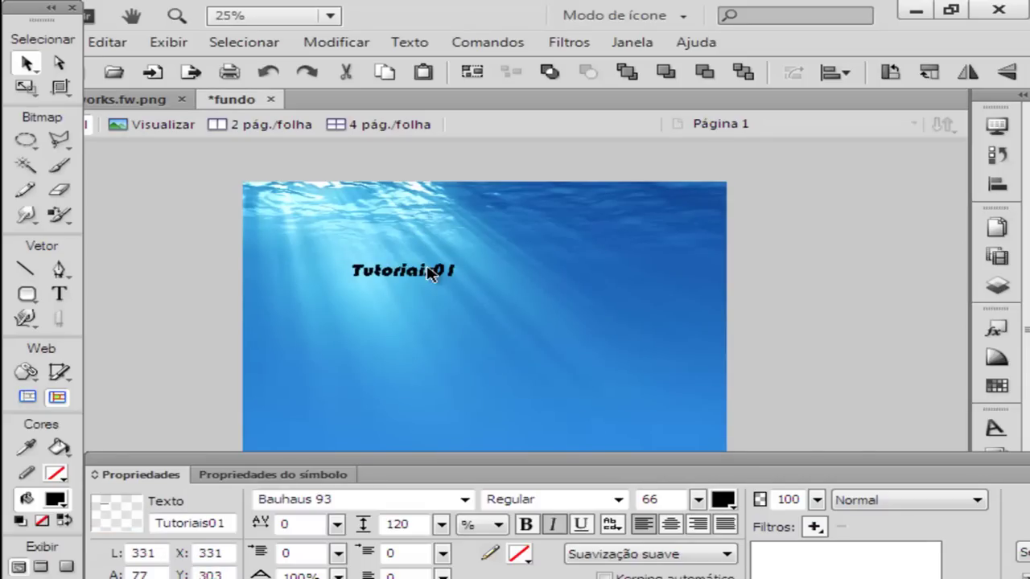
pyautogui.rightClick(425, 274)
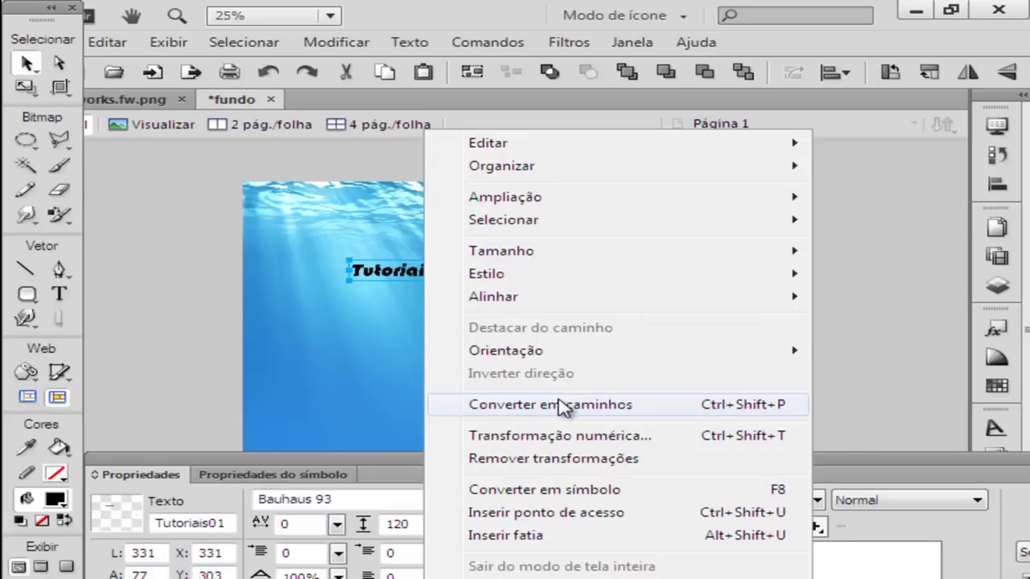
pyautogui.click(567, 405)
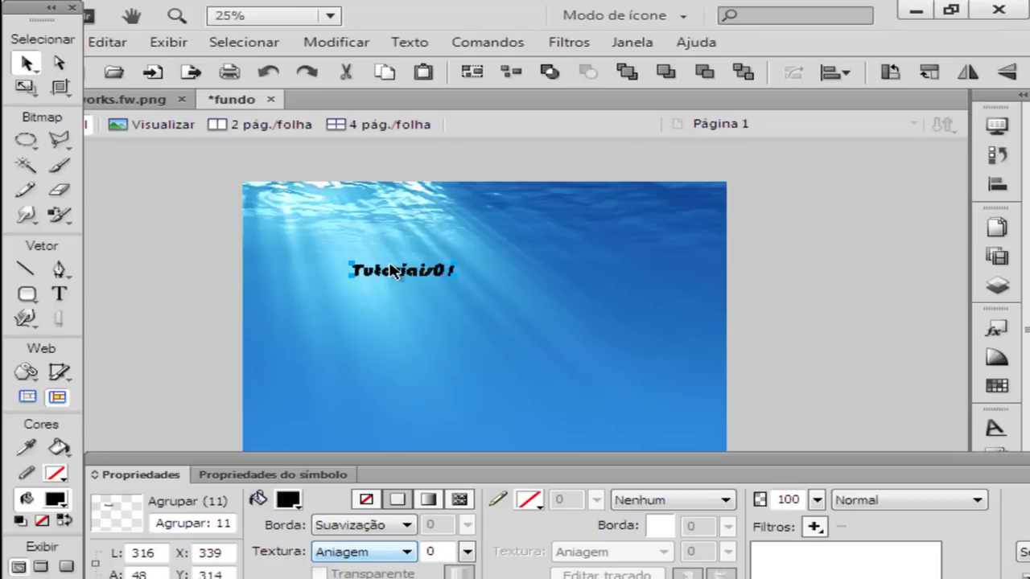
# Ungroup the converted Tutoriais01 lettering into separate letter paths and select the letter T.
pyautogui.hotkey('ctrl', '+')
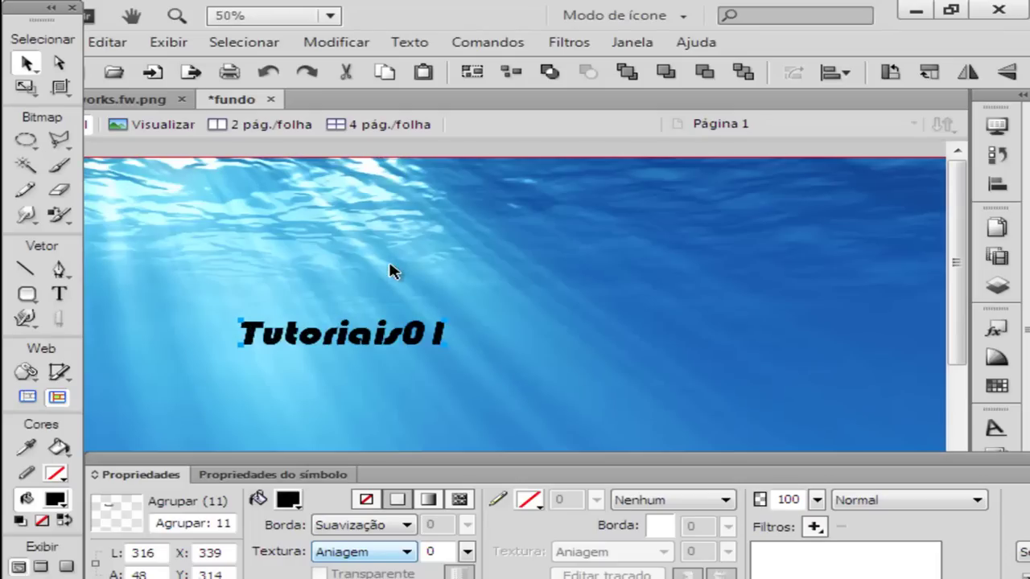
pyautogui.rightClick(310, 330)
pyautogui.click(371, 303)
pyautogui.click(297, 359)
pyautogui.click(253, 336)
pyautogui.click(278, 338)
pyautogui.click(256, 338)
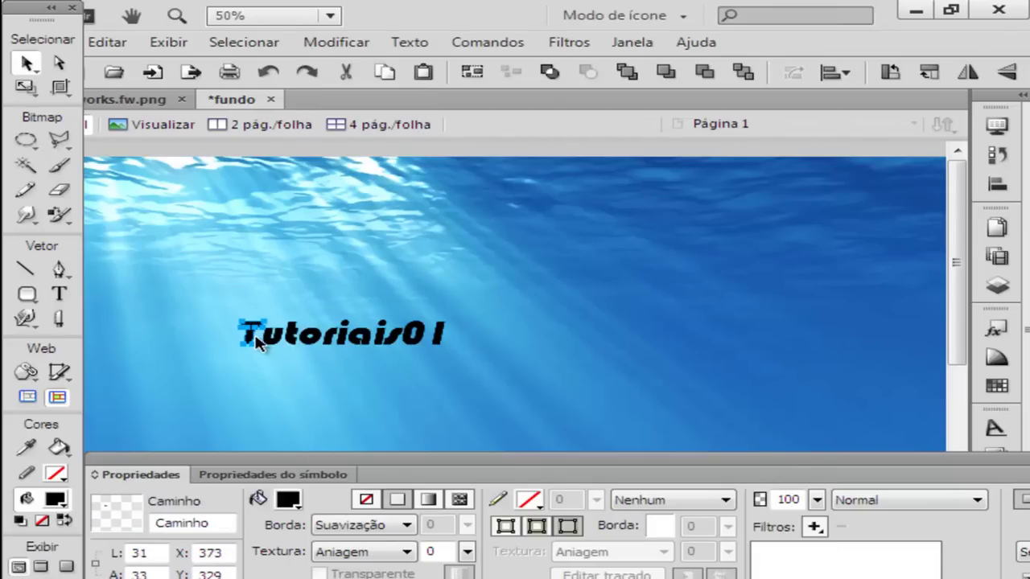
# Try reshaping the letter T by pulling a lower anchor point downward with the Subselection tool, and undo the change.
pyautogui.press('a')
pyautogui.moveTo(248, 351); pyautogui.dragTo(265, 368)
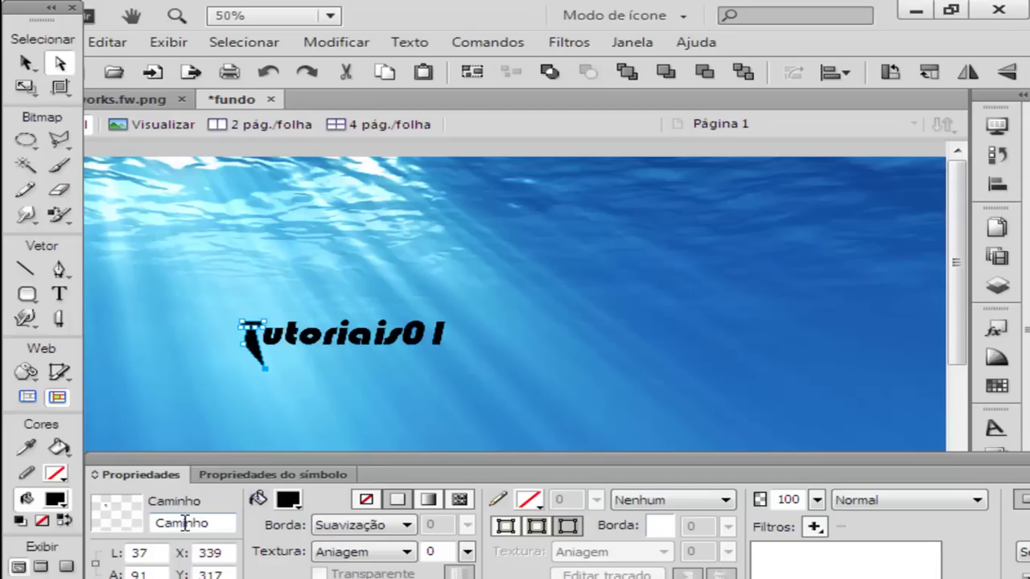
pyautogui.hotkey('ctrl', 'z')
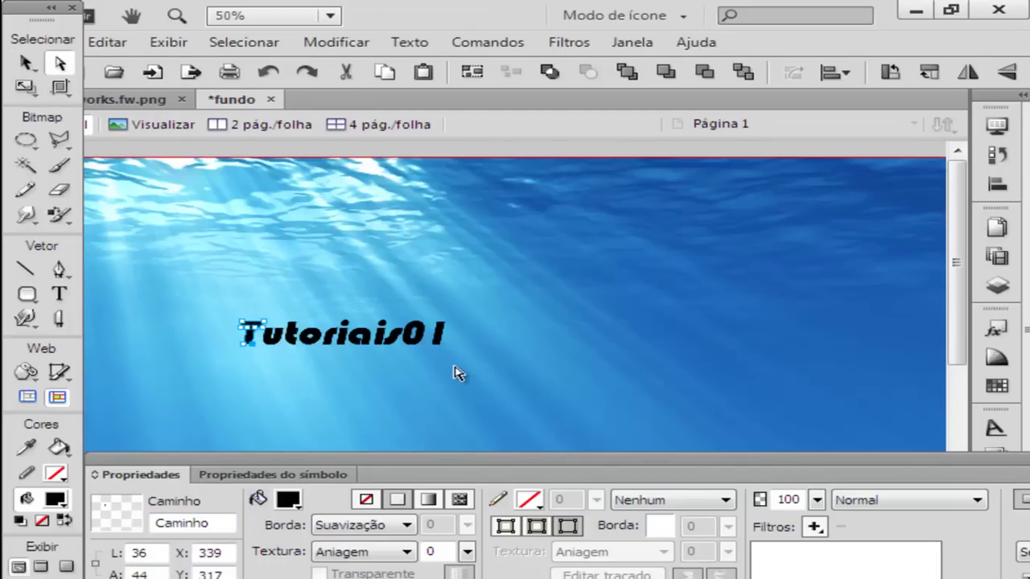
pyautogui.click(26, 64)
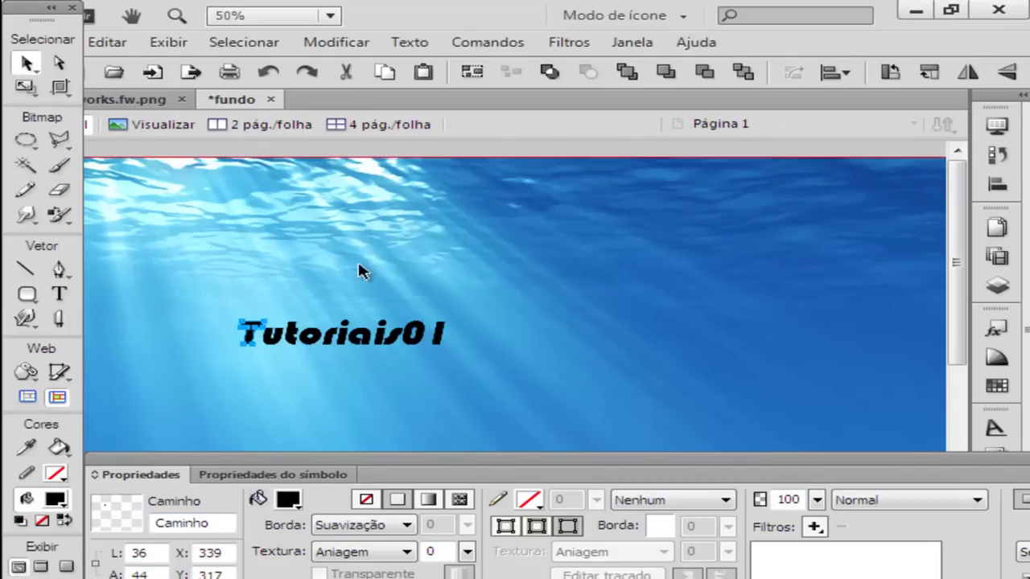
# Move the underwater image clear of the lettering and combine all the letter paths into one path with Union.
pyautogui.moveTo(412, 241); pyautogui.dragTo(731, 334)
pyautogui.moveTo(497, 285); pyautogui.dragTo(656, 255)
pyautogui.moveTo(237, 292); pyautogui.dragTo(455, 364)
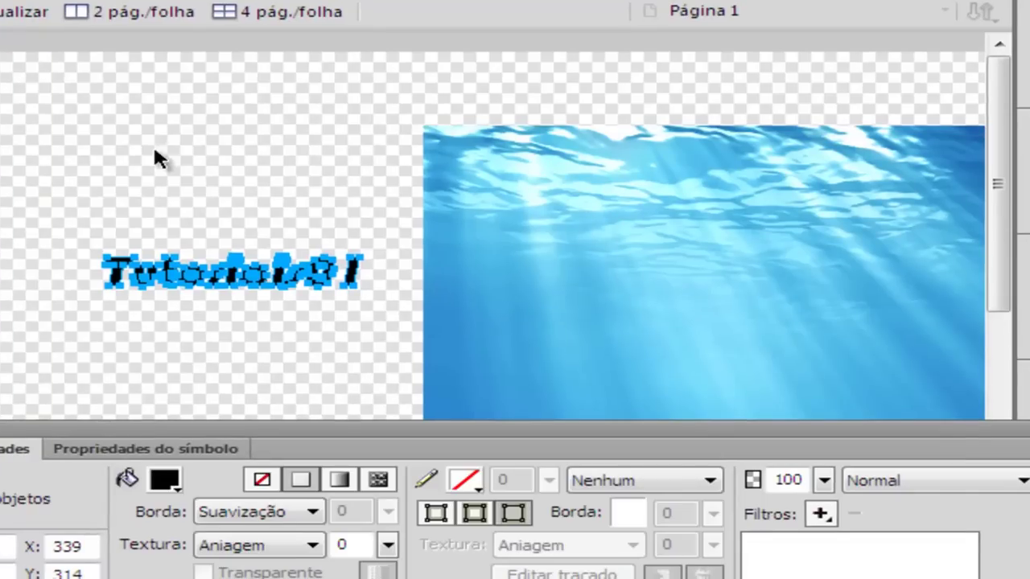
pyautogui.click(193, 2)
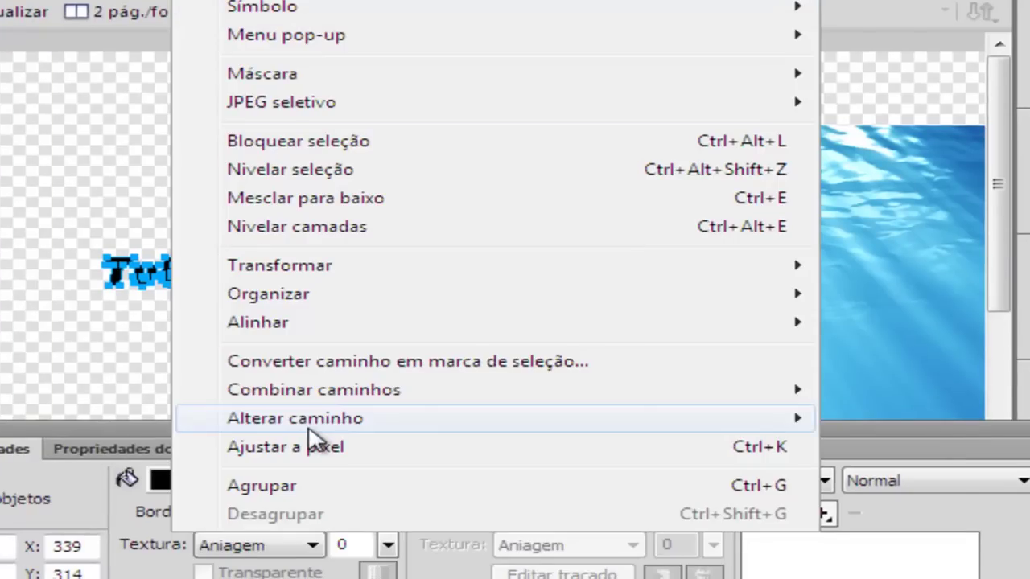
pyautogui.moveTo(314, 390)
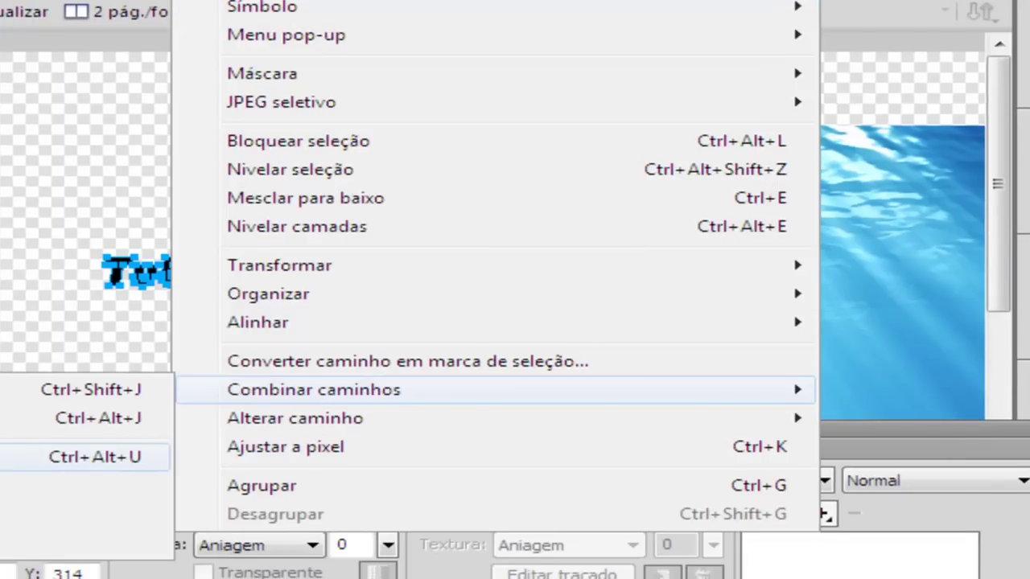
pyautogui.click(7, 463)
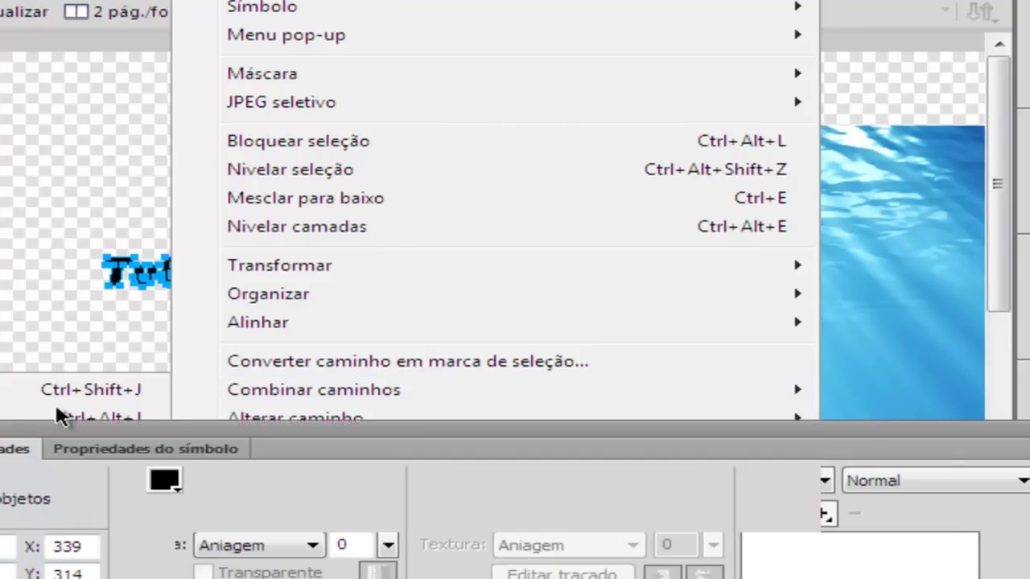
pyautogui.click(94, 151)
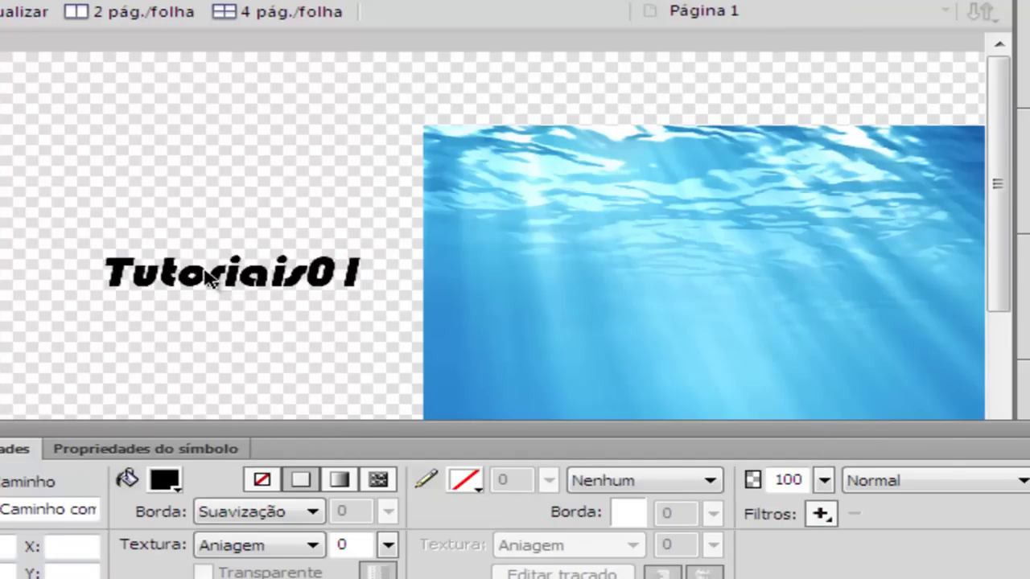
# Shift the underwater image toward the lettering and place the combined lettering over its upper-left area.
pyautogui.moveTo(185, 285); pyautogui.dragTo(233, 239)
pyautogui.click(740, 271)
pyautogui.moveTo(741, 271); pyautogui.dragTo(554, 269)
pyautogui.moveTo(161, 229); pyautogui.dragTo(472, 227)
# Try to group the black lettering and the underwater image as a mask, and undo the masking.
pyautogui.moveTo(235, 103); pyautogui.dragTo(773, 322)
pyautogui.click(270, 2)
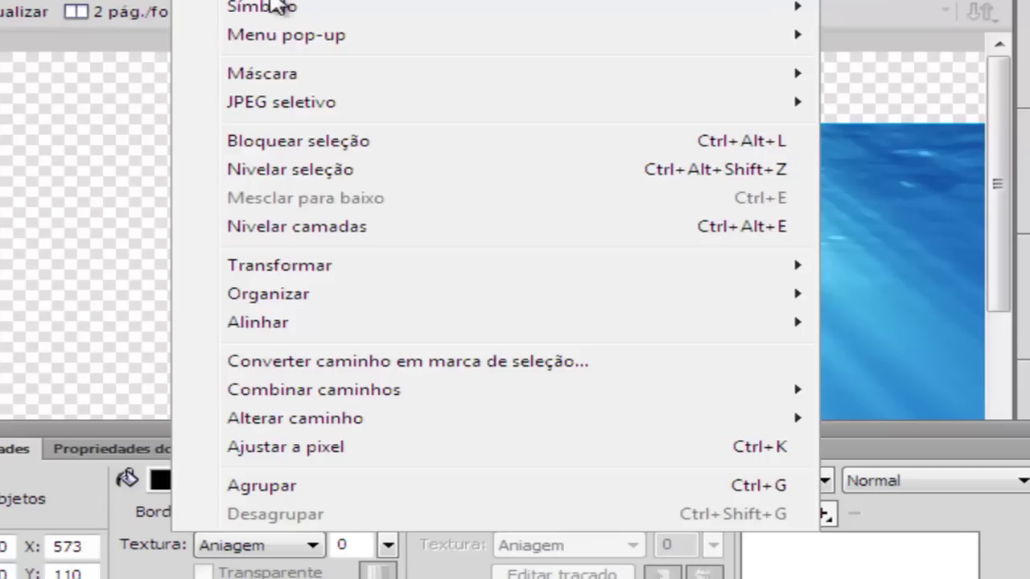
pyautogui.moveTo(313, 91)
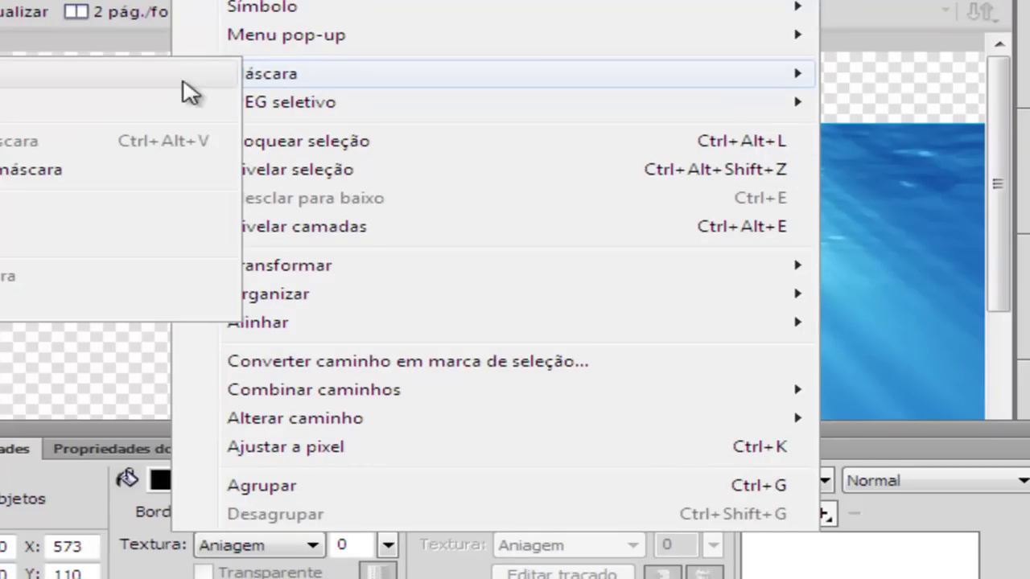
pyautogui.click(81, 168)
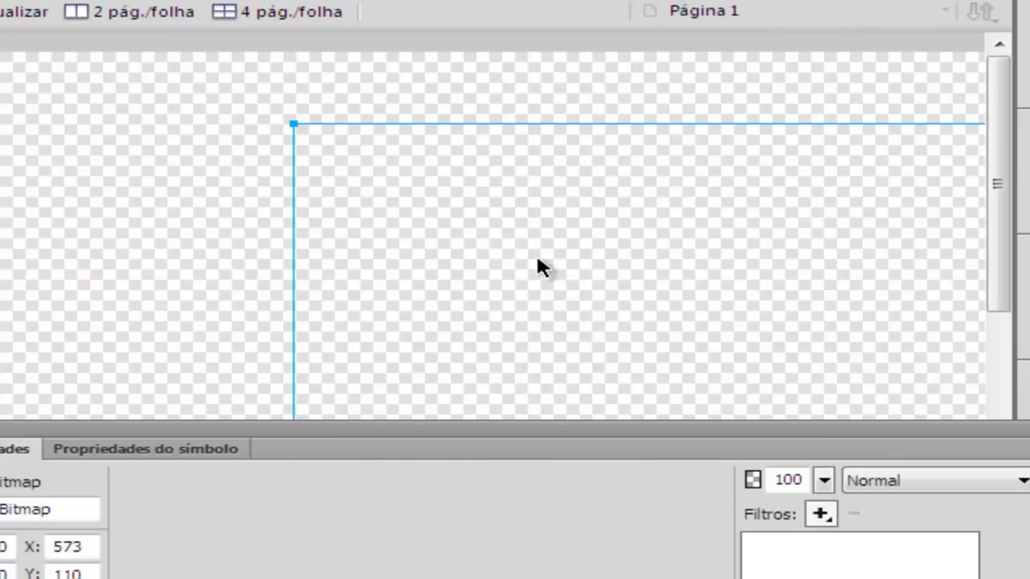
pyautogui.hotkey('ctrl', 'z')
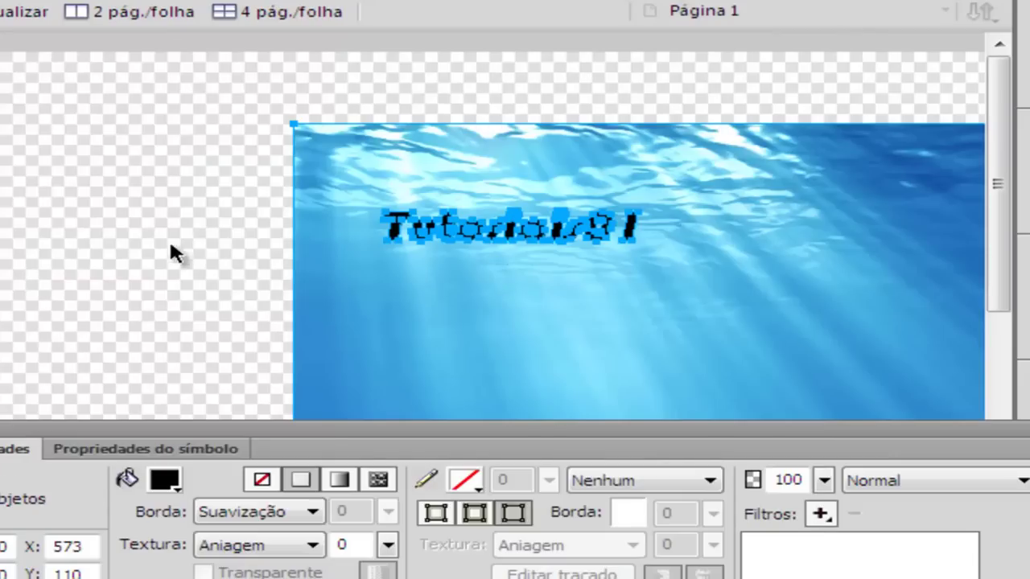
# Change the fill color of the combined Tutoriais01 path to white.
pyautogui.click(170, 240)
pyautogui.click(543, 228)
pyautogui.click(545, 234)
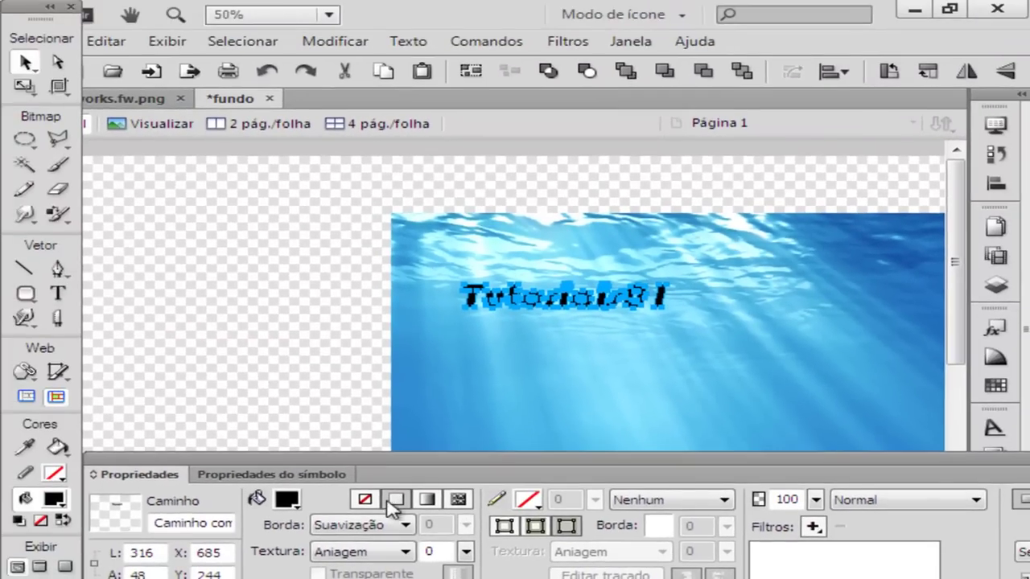
pyautogui.click(288, 500)
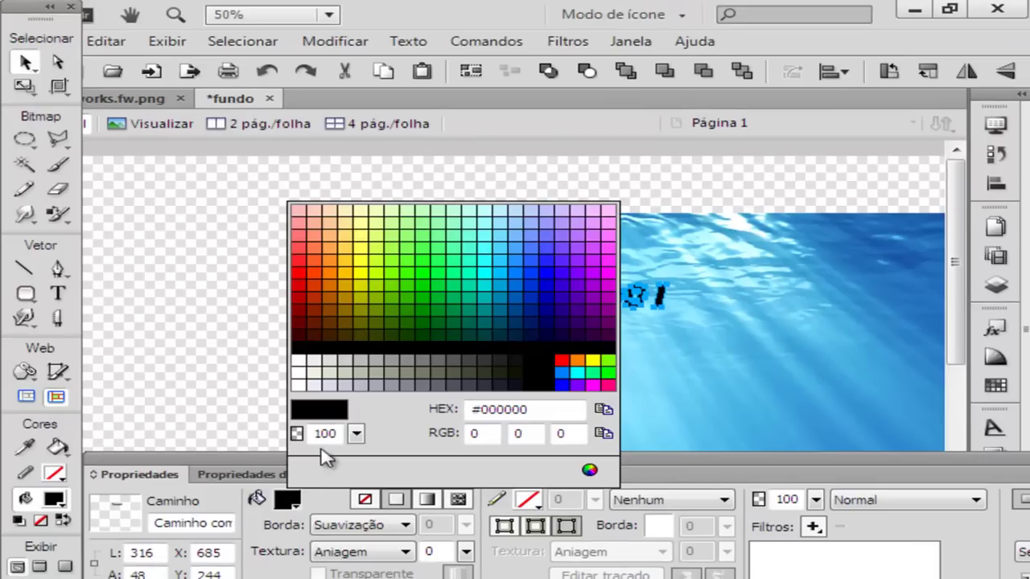
pyautogui.click(306, 360)
pyautogui.click(317, 295)
# Select the white lettering together with the underwater image and group them as a mask.
pyautogui.moveTo(275, 269); pyautogui.dragTo(762, 335)
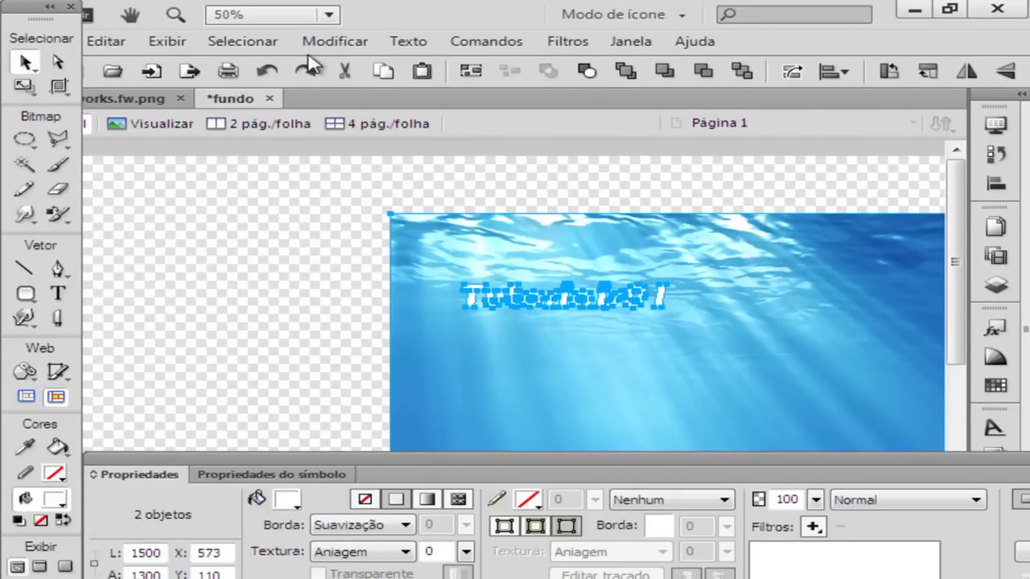
pyautogui.click(334, 41)
pyautogui.moveTo(389, 181)
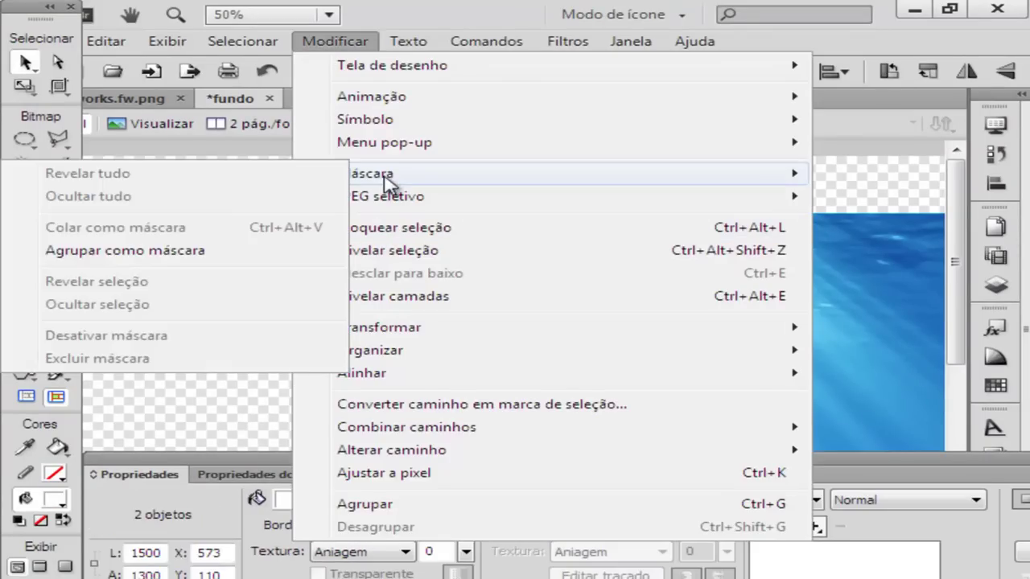
pyautogui.click(212, 248)
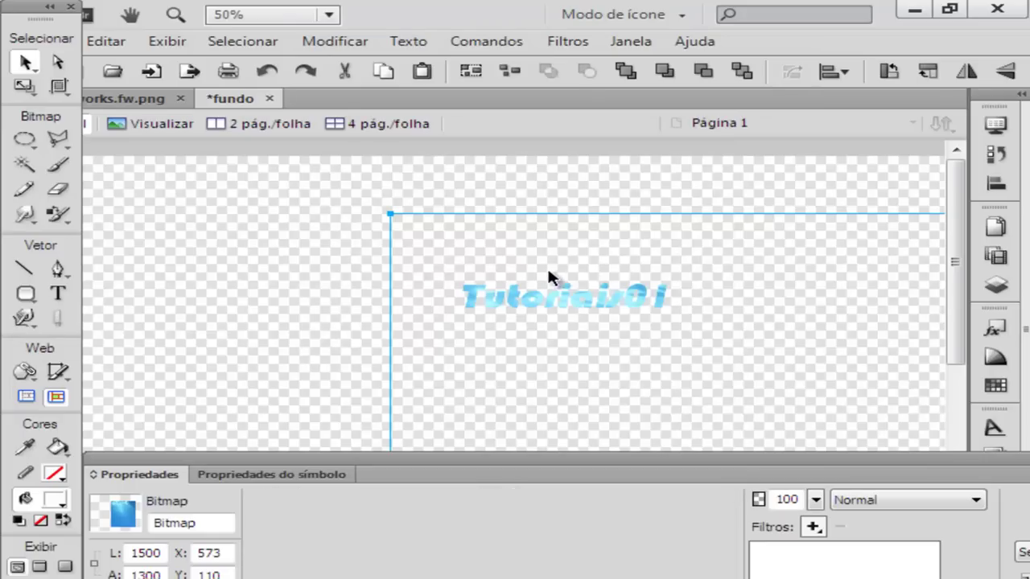
# Move the masked lettering up near the canvas's top edge and shift the image inside it to X 88, Y -20.
pyautogui.moveTo(578, 269); pyautogui.dragTo(333, 192)
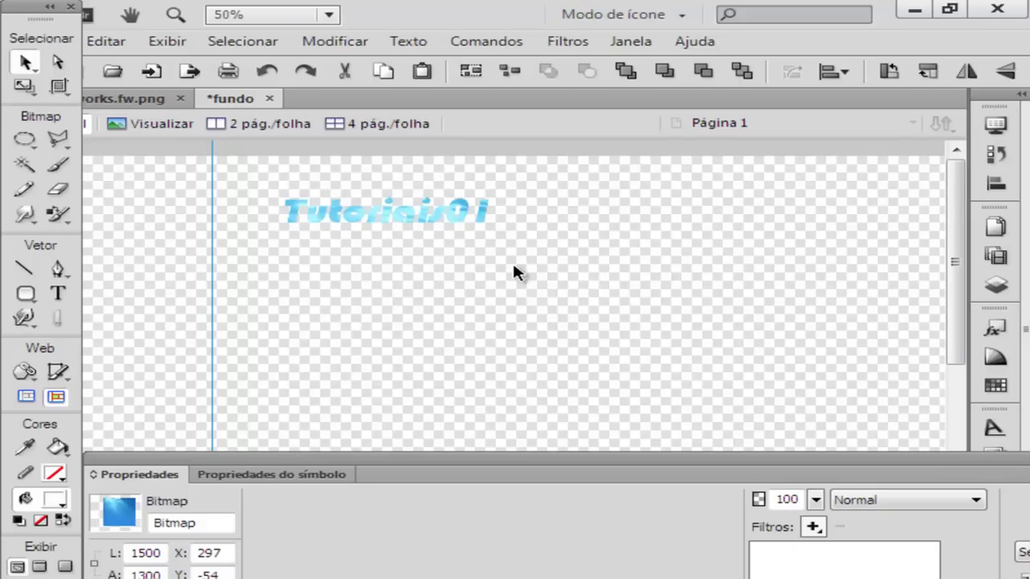
pyautogui.hotkey('ctrl', '-')
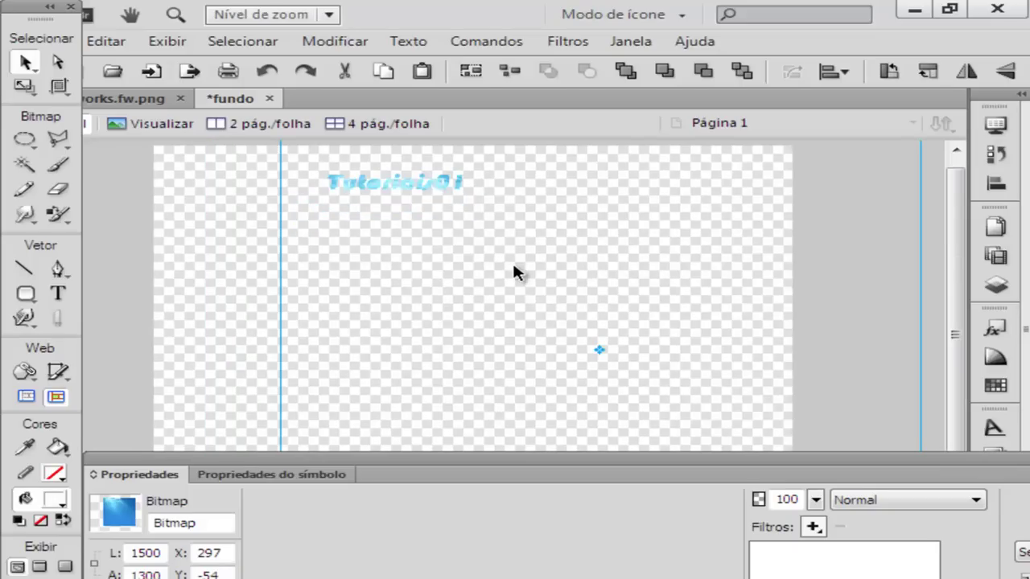
pyautogui.moveTo(603, 355); pyautogui.dragTo(515, 368)
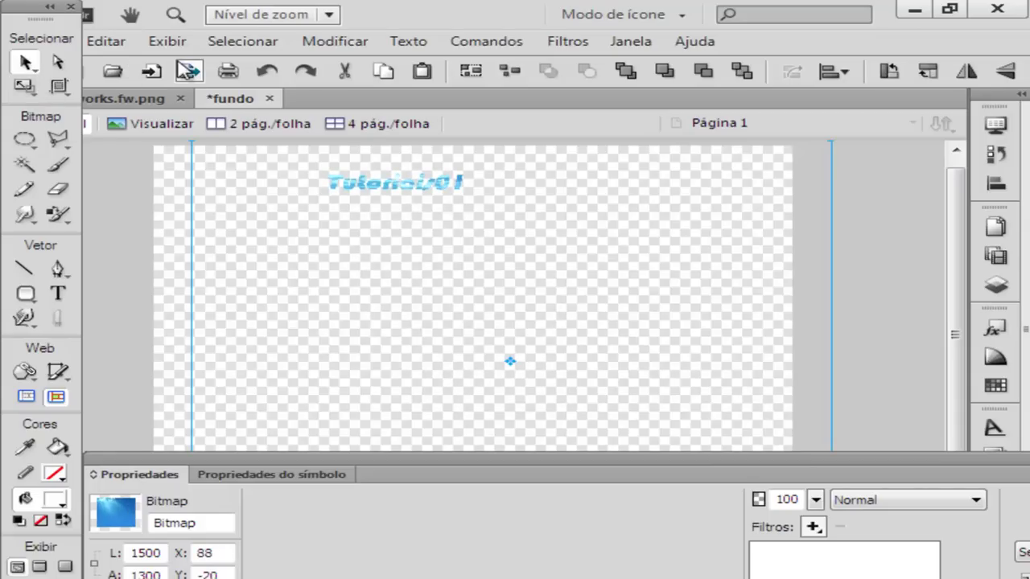
# Replace the plain Tutoriais01 text in the aula fireworks document with the masked lettering, placed at the blue banner's upper left.
pyautogui.click(161, 105)
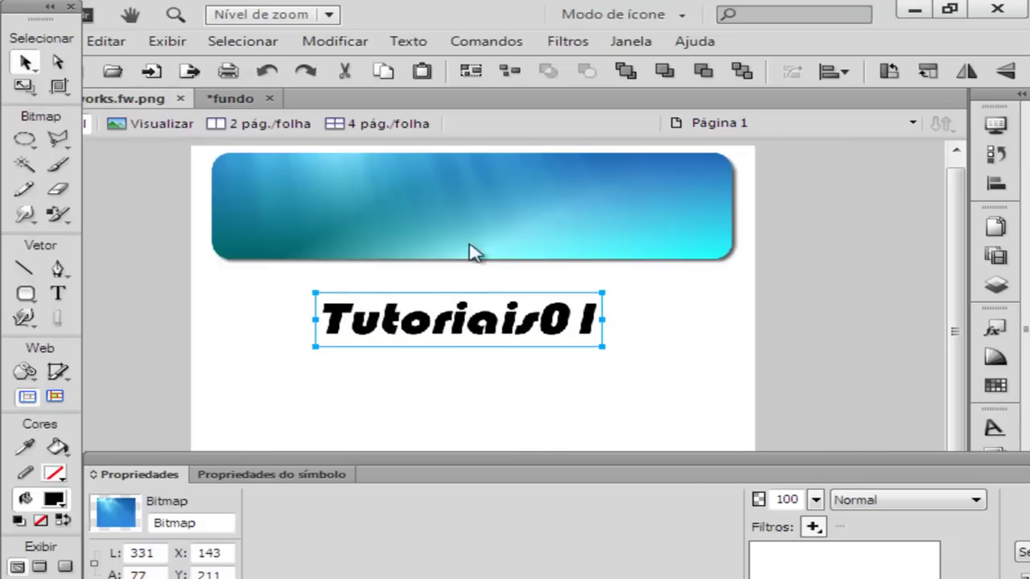
pyautogui.press('Delete')
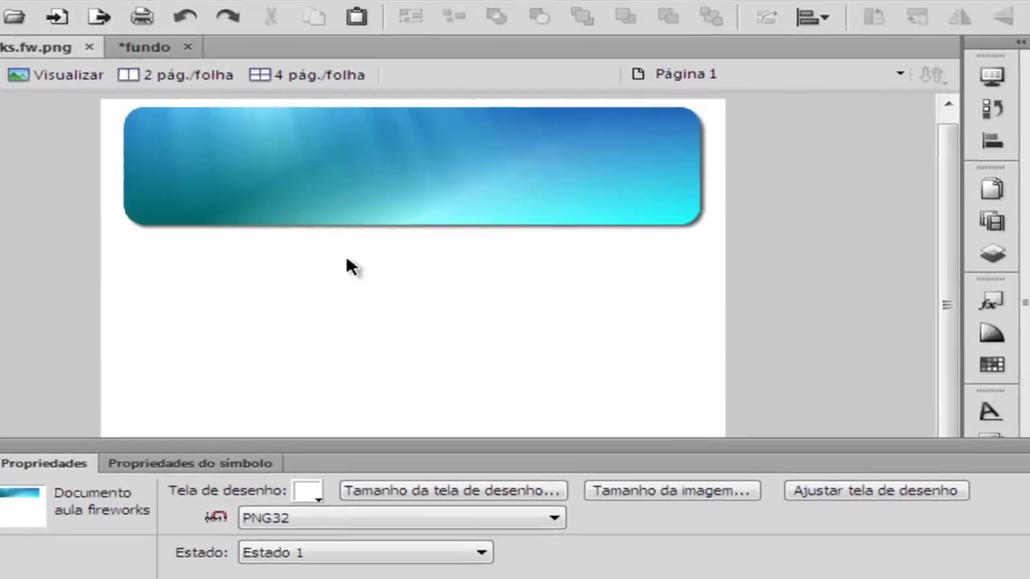
pyautogui.hotkey('ctrl', 'v')
pyautogui.moveTo(347, 259); pyautogui.dragTo(678, 209)
pyautogui.moveTo(585, 146); pyautogui.dragTo(189, 106)
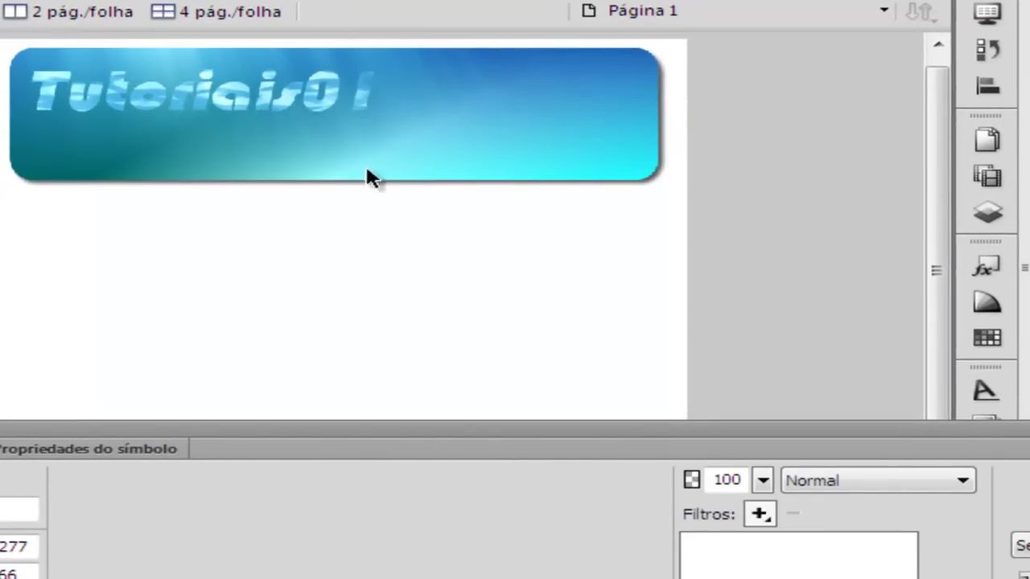
# Shift the underwater image inside the banner lettering's mask to X -480, Y -220.
pyautogui.scroll(-2, 547, 320)
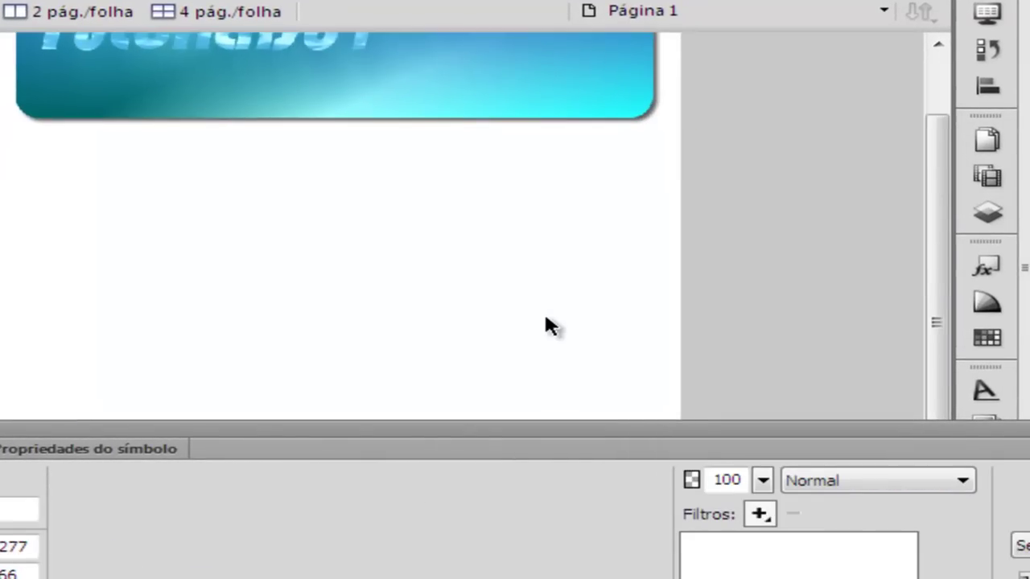
pyautogui.hotkey('ctrl', '-')
pyautogui.scroll(-1, 546, 321)
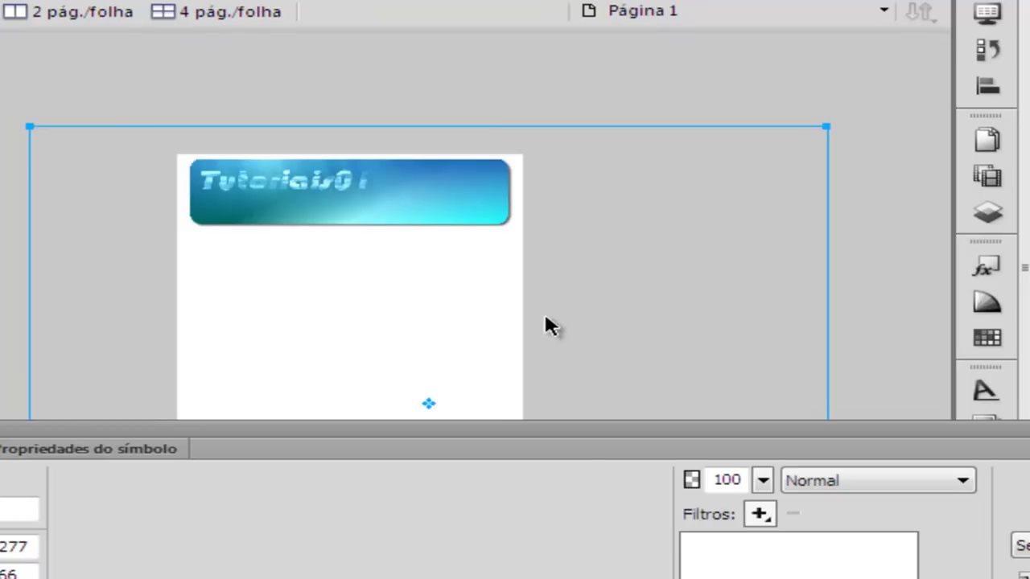
pyautogui.moveTo(427, 402)
pyautogui.mouseDown()
pyautogui.moveTo(316, 405)
pyautogui.moveTo(438, 376)
pyautogui.moveTo(308, 370)
pyautogui.moveTo(385, 368)
pyautogui.mouseUp()
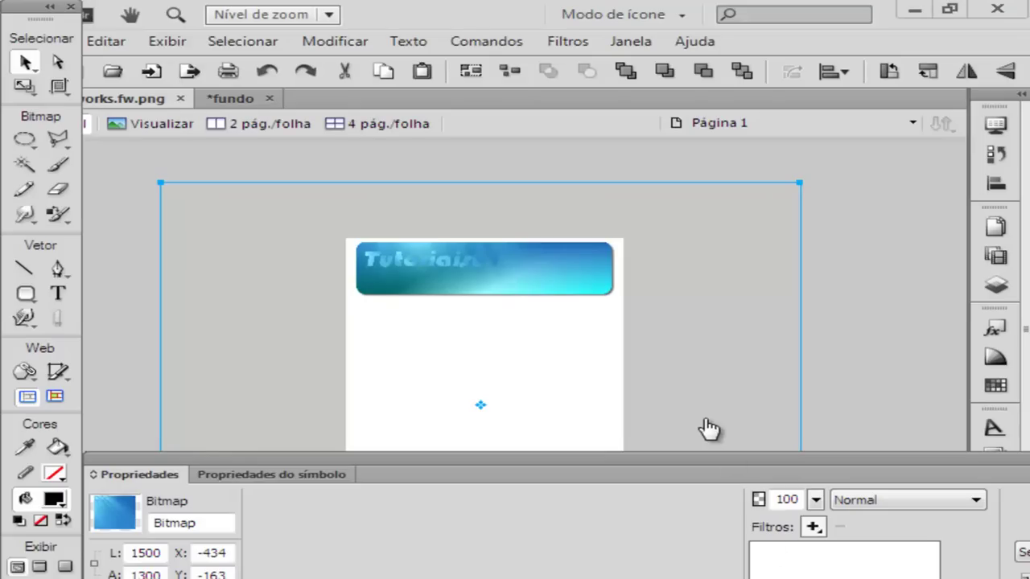
pyautogui.moveTo(486, 414); pyautogui.dragTo(464, 392)
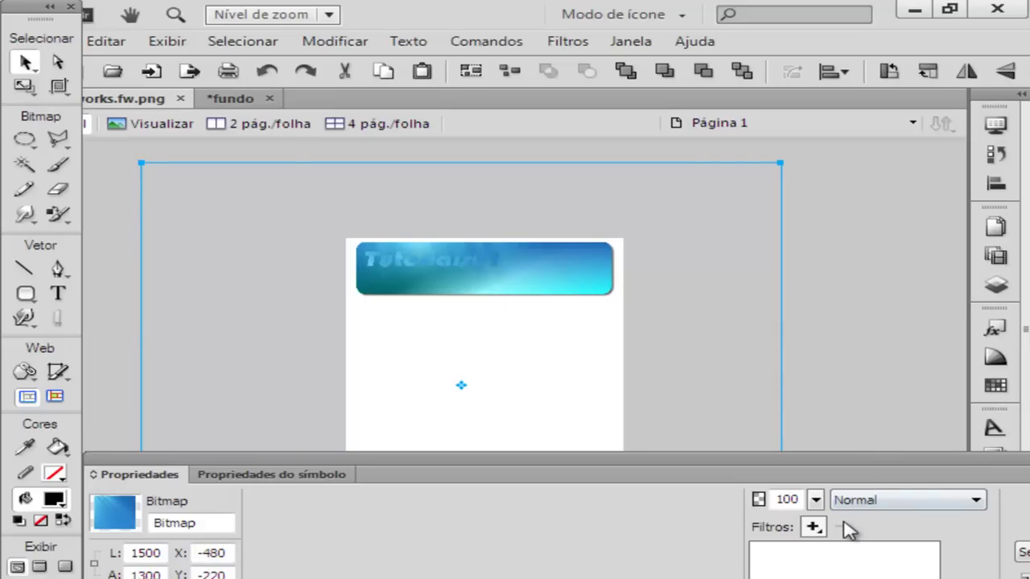
pyautogui.hotkey('ctrl', '=')
pyautogui.hotkey('ctrl', '=')
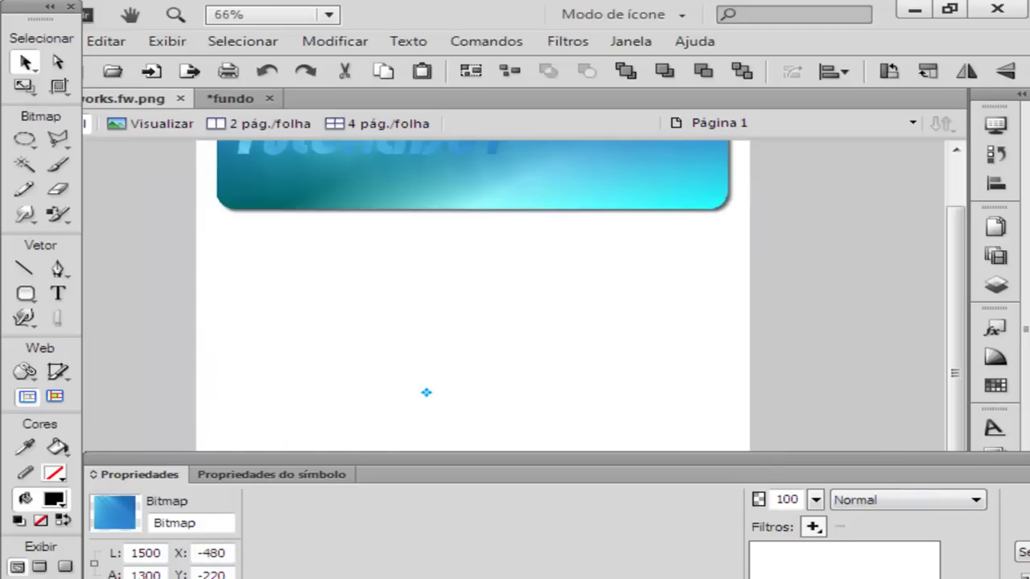
pyautogui.scroll(2, 963, 357)
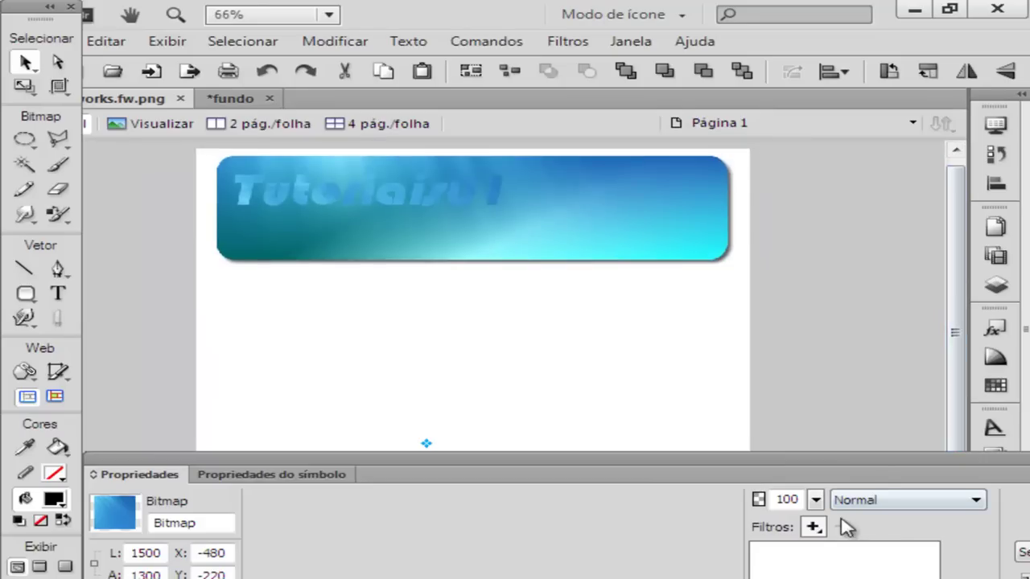
# Apply a Sombra drop shadow to the underwater image in the lettering and shift the image inside the mask to X -366, Y -270.
pyautogui.click(813, 527)
pyautogui.moveTo(848, 481)
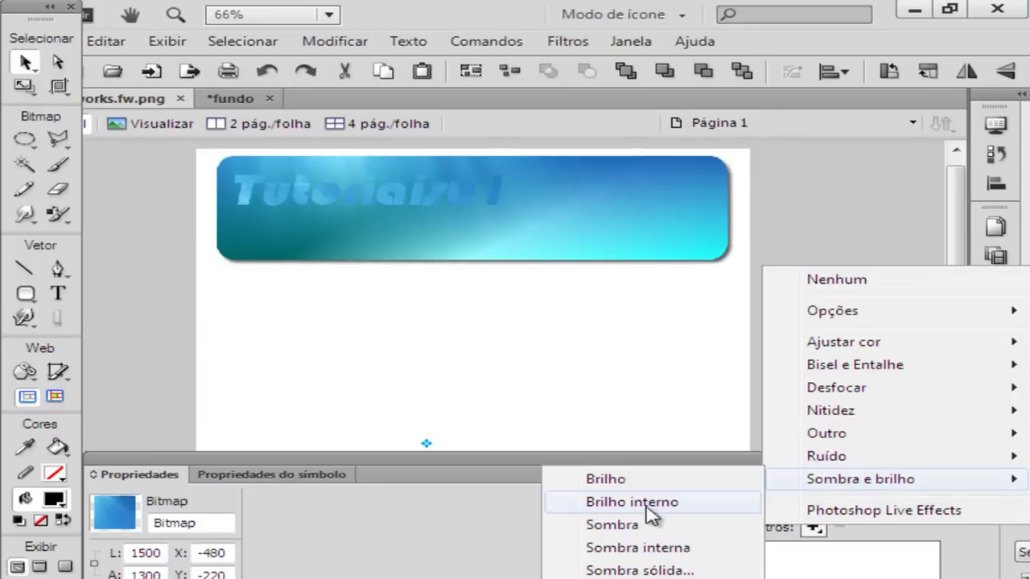
pyautogui.click(641, 523)
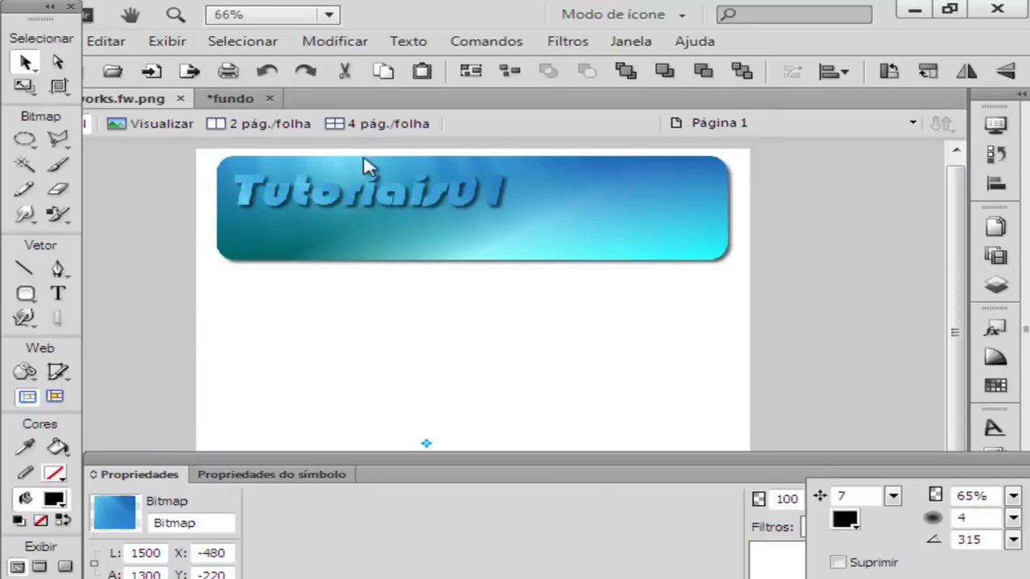
pyautogui.click(424, 444)
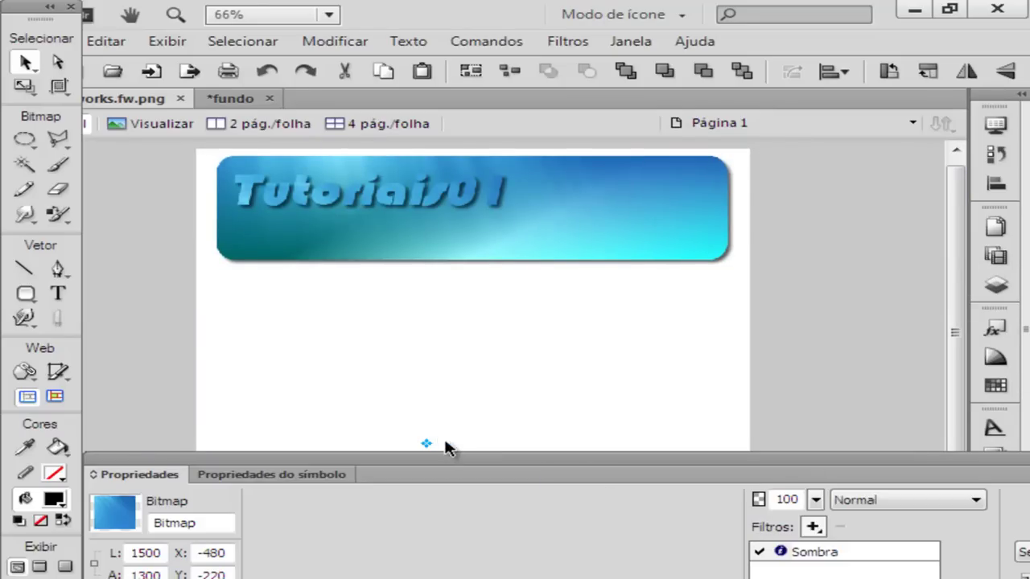
pyautogui.moveTo(406, 426); pyautogui.dragTo(524, 416)
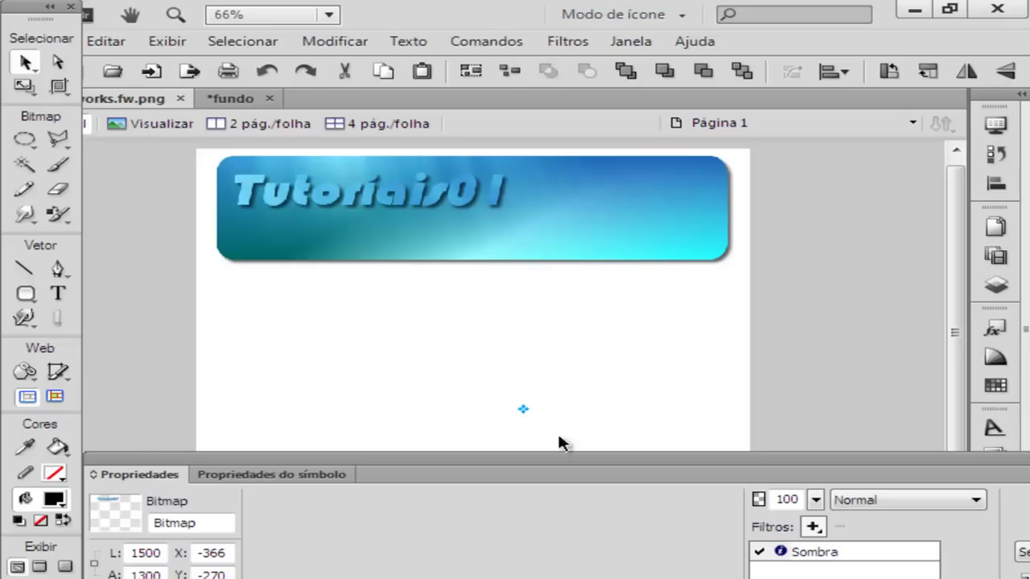
# Add a Photoshop Live Effects Traçado to the lettering in white, with size 3, position Exterior and opacity 100.
pyautogui.click(811, 528)
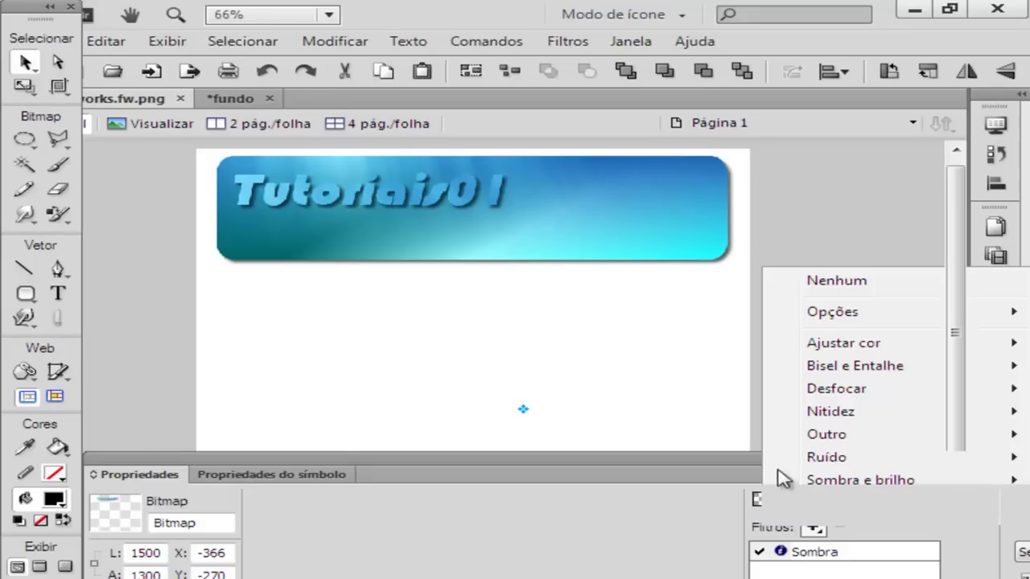
pyautogui.click(557, 273)
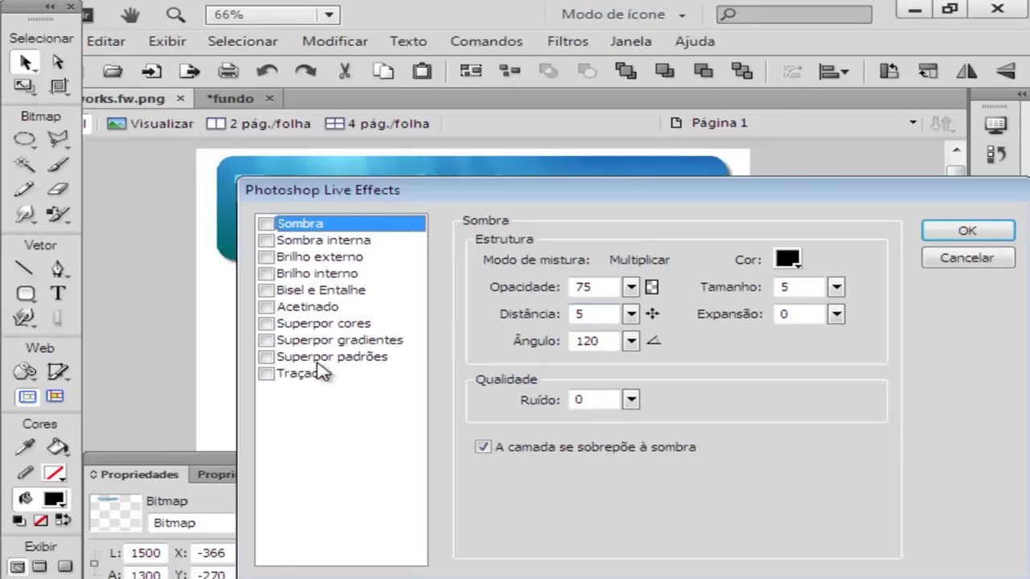
pyautogui.click(266, 373)
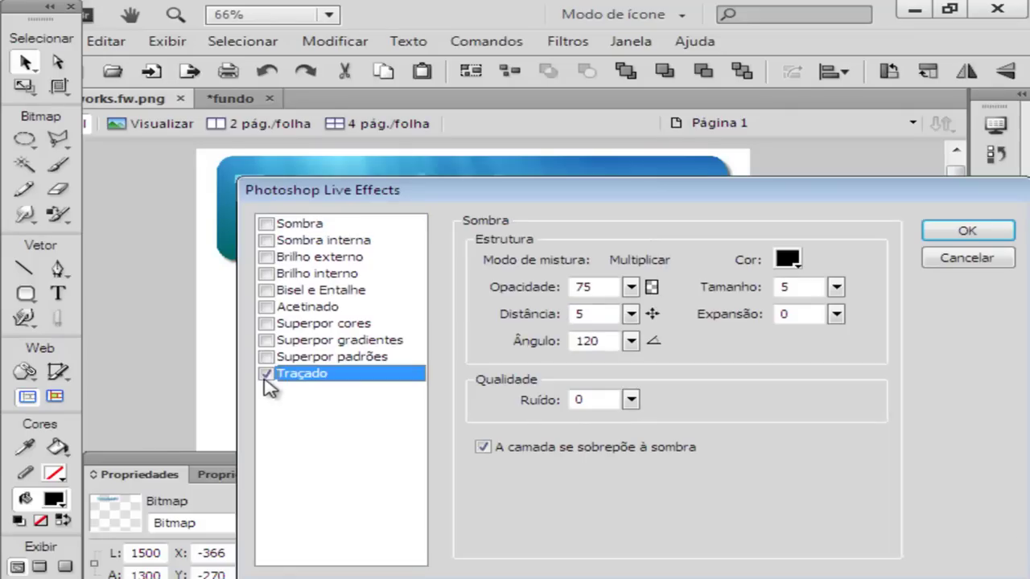
pyautogui.moveTo(580, 191); pyautogui.dragTo(759, 122)
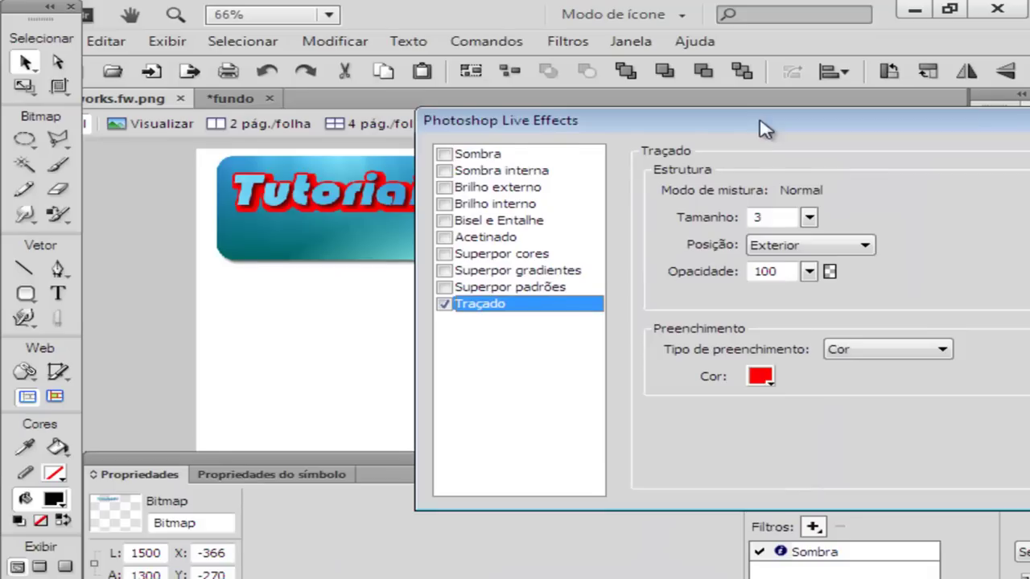
pyautogui.click(757, 376)
pyautogui.click(716, 246)
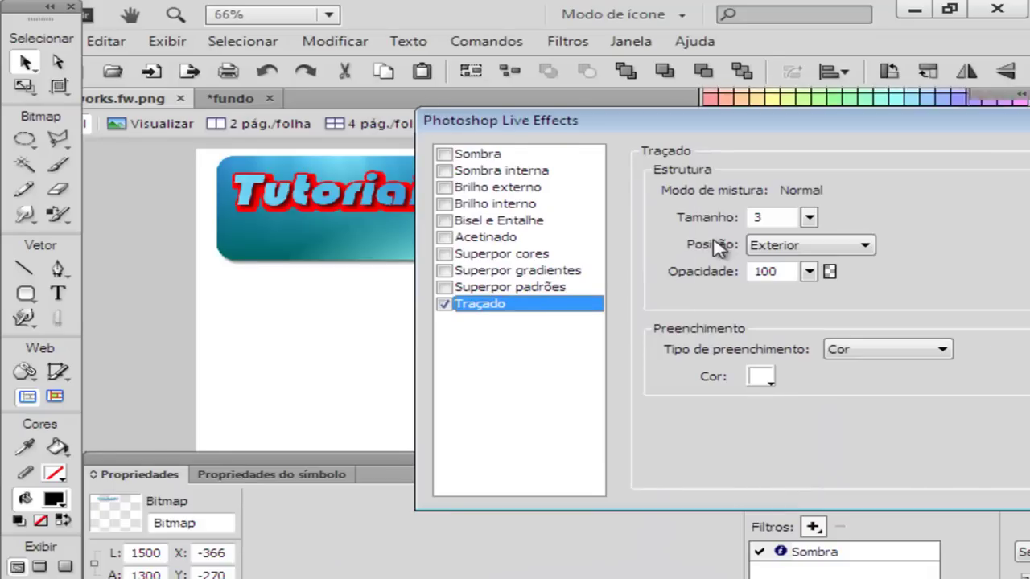
pyautogui.moveTo(713, 132); pyautogui.dragTo(441, 229)
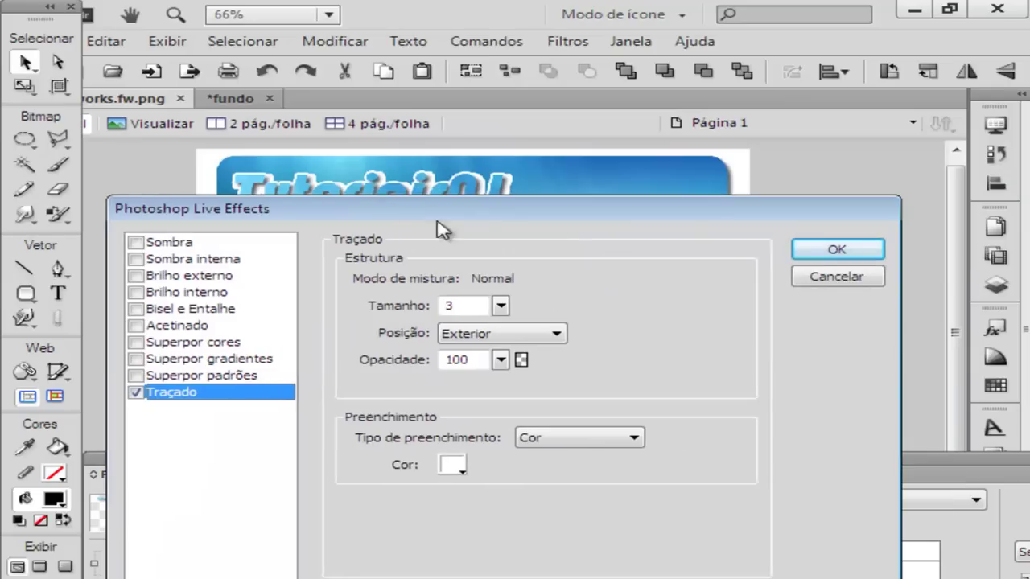
pyautogui.click(835, 249)
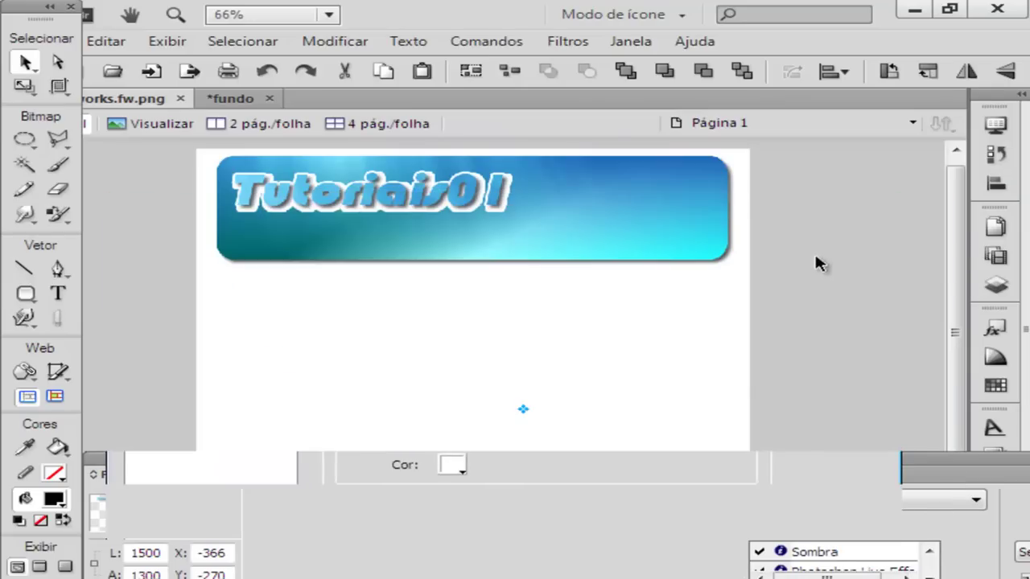
# Reorder the Photoshop Live Effects stroke relative to the Sombra filter, and delete the stroke effect.
pyautogui.moveTo(824, 572); pyautogui.dragTo(827, 553)
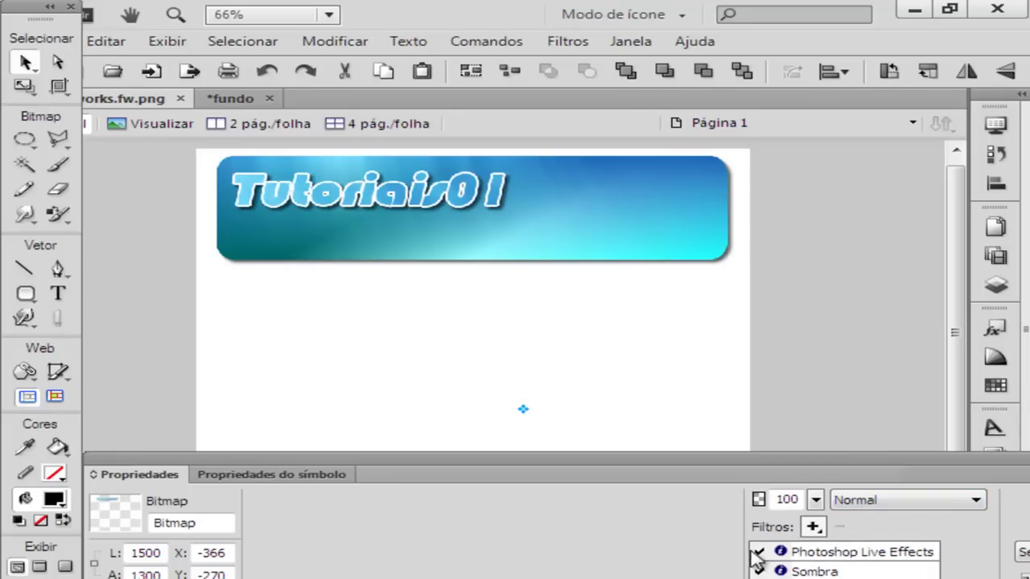
pyautogui.click(790, 555)
pyautogui.click(841, 527)
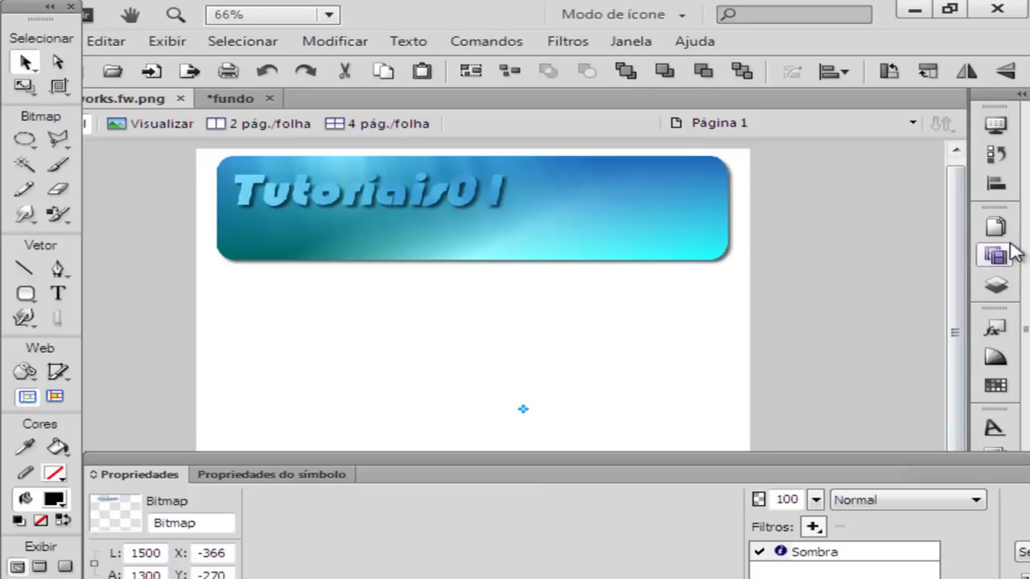
# Switch the workspace to Modo expandido and duplicate Estado 1 once after the current state.
pyautogui.click(668, 16)
pyautogui.click(654, 131)
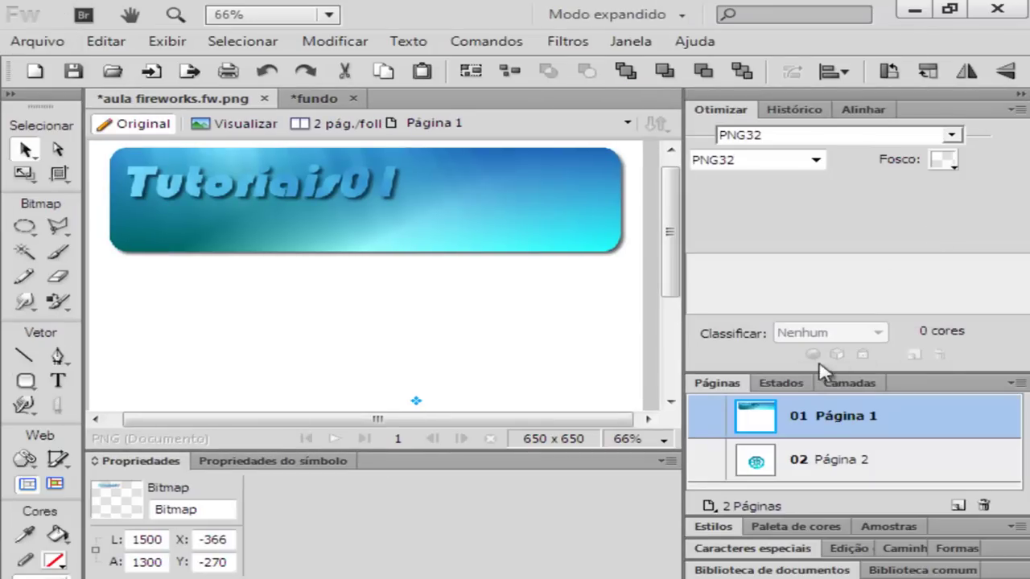
pyautogui.click(779, 385)
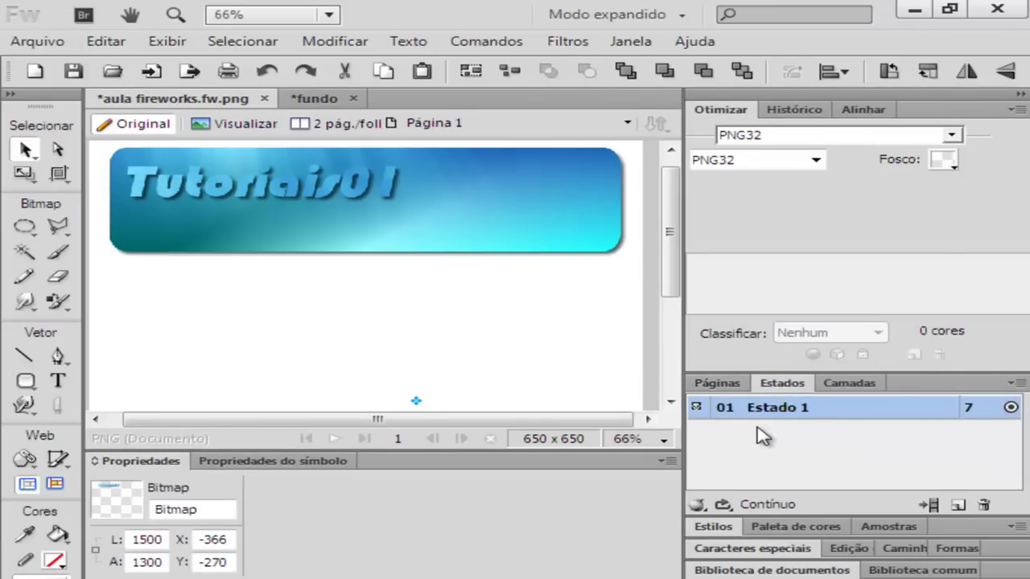
pyautogui.rightClick(807, 409)
pyautogui.click(813, 211)
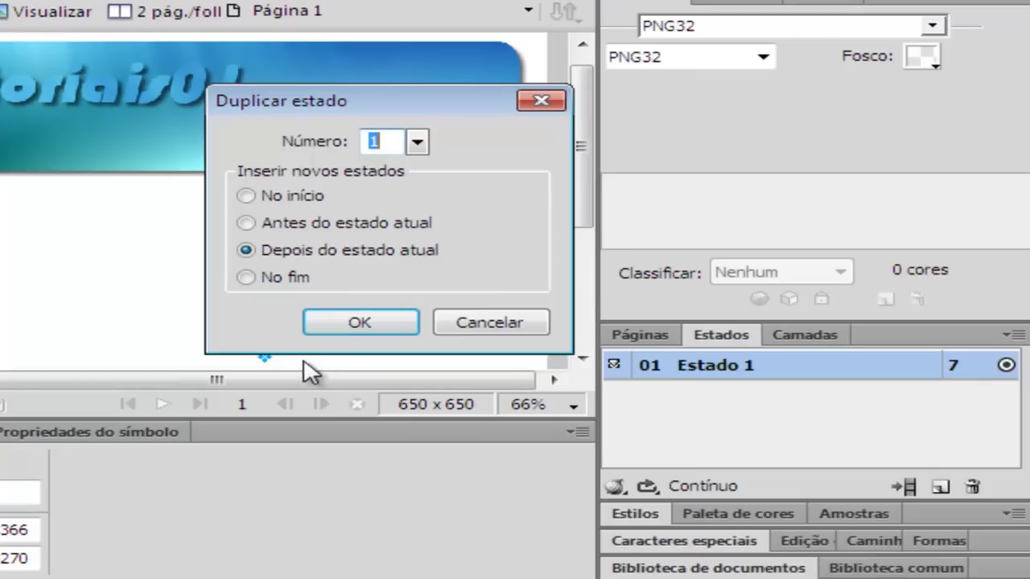
pyautogui.click(338, 332)
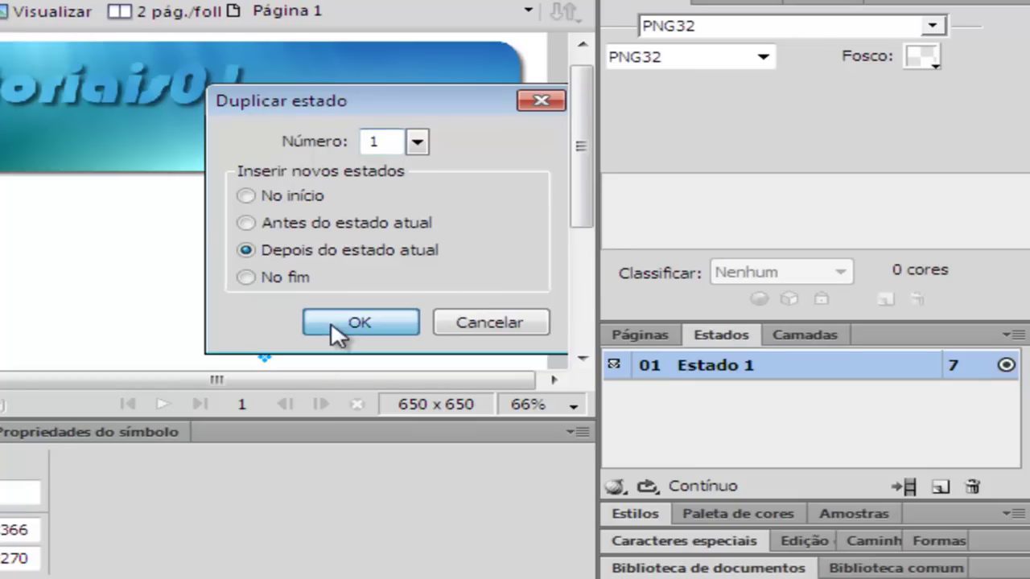
# In Estado 2, shift the underwater image inside the lettering's mask to X -450, Y -256.
pyautogui.moveTo(585, 166); pyautogui.dragTo(573, 127)
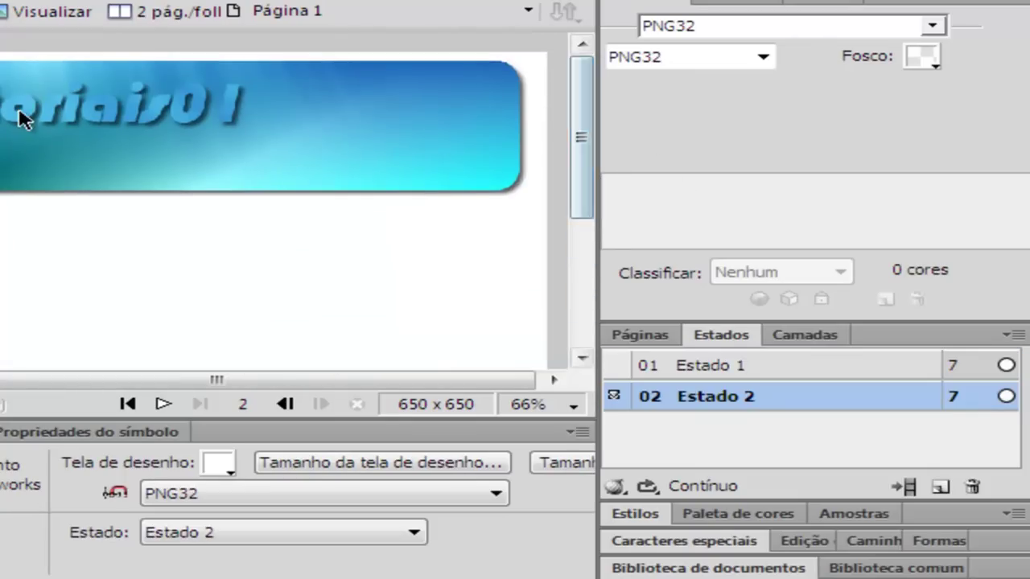
pyautogui.click(79, 127)
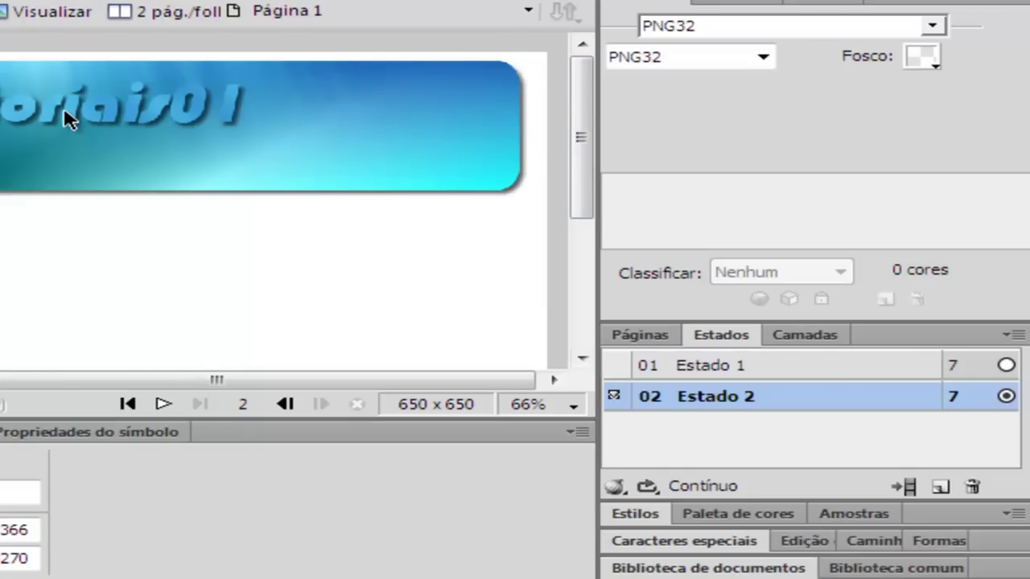
pyautogui.hotkey('ctrl', '-')
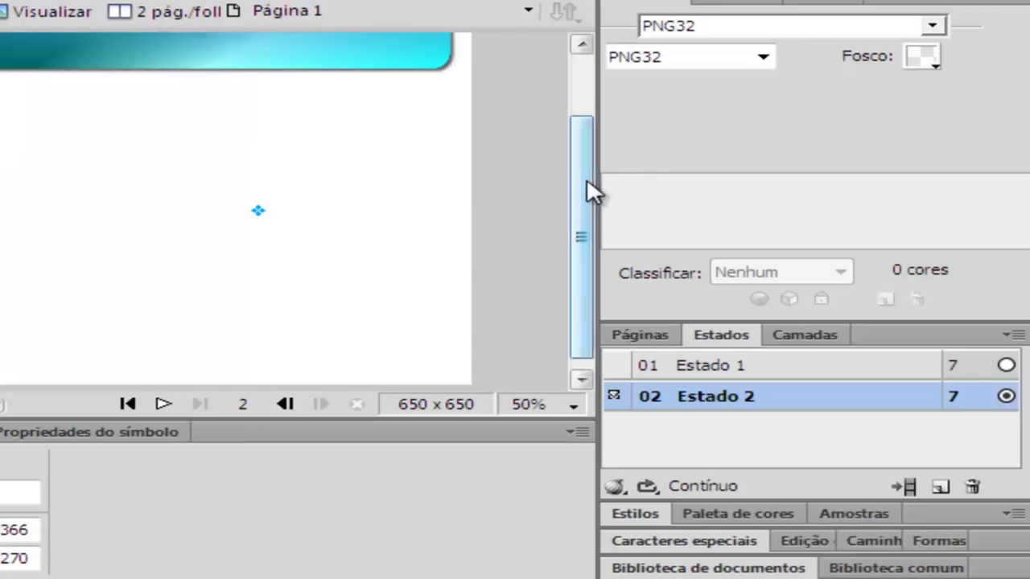
pyautogui.moveTo(588, 188); pyautogui.dragTo(589, 133)
pyautogui.moveTo(259, 291)
pyautogui.mouseDown()
pyautogui.moveTo(282, 290)
pyautogui.moveTo(201, 298)
pyautogui.mouseUp()
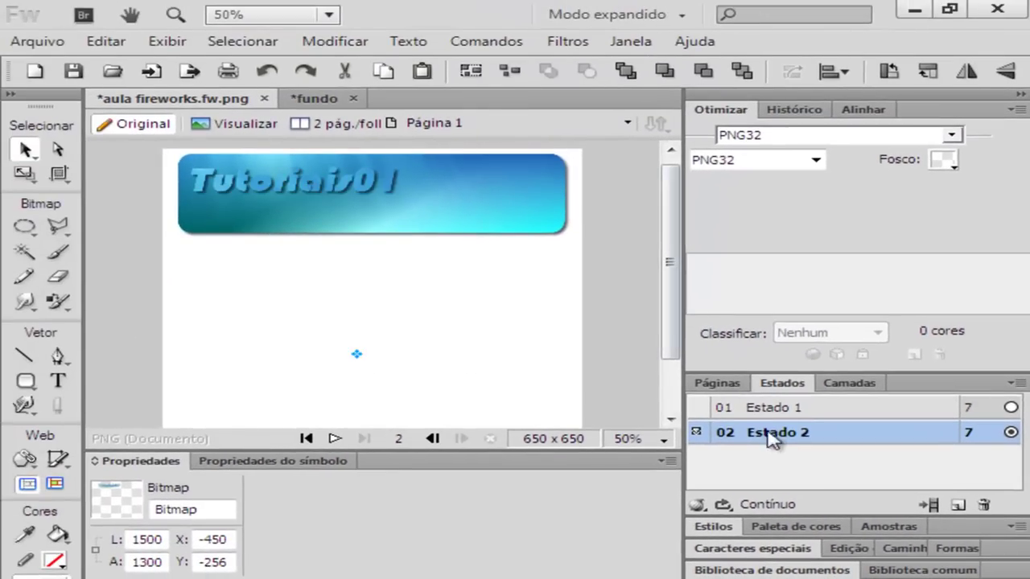
# Duplicate Estado 2 once after the current state and shift the masked image in the copy to X -554, Y -246.
pyautogui.rightClick(785, 451)
pyautogui.click(841, 232)
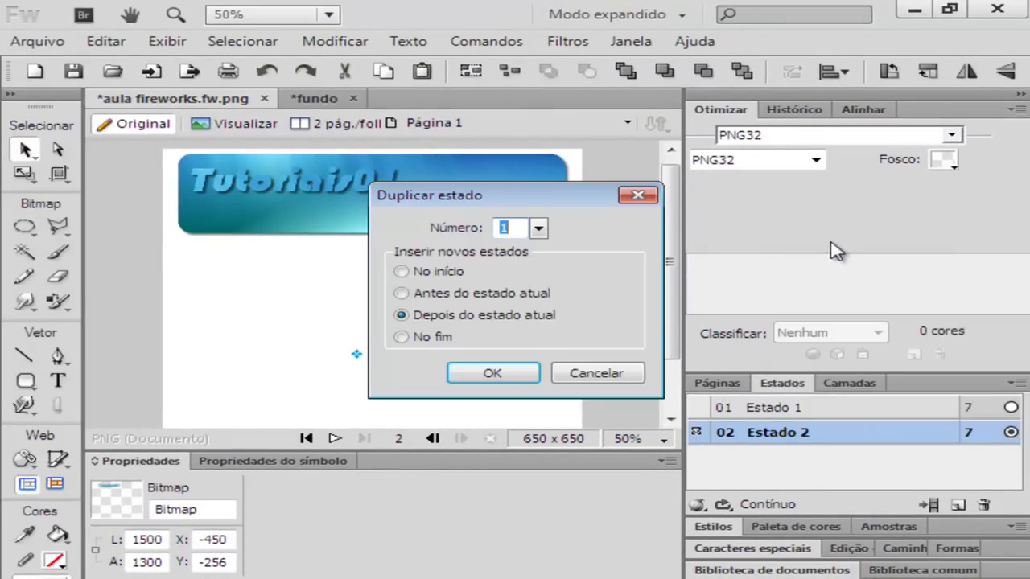
pyautogui.click(523, 372)
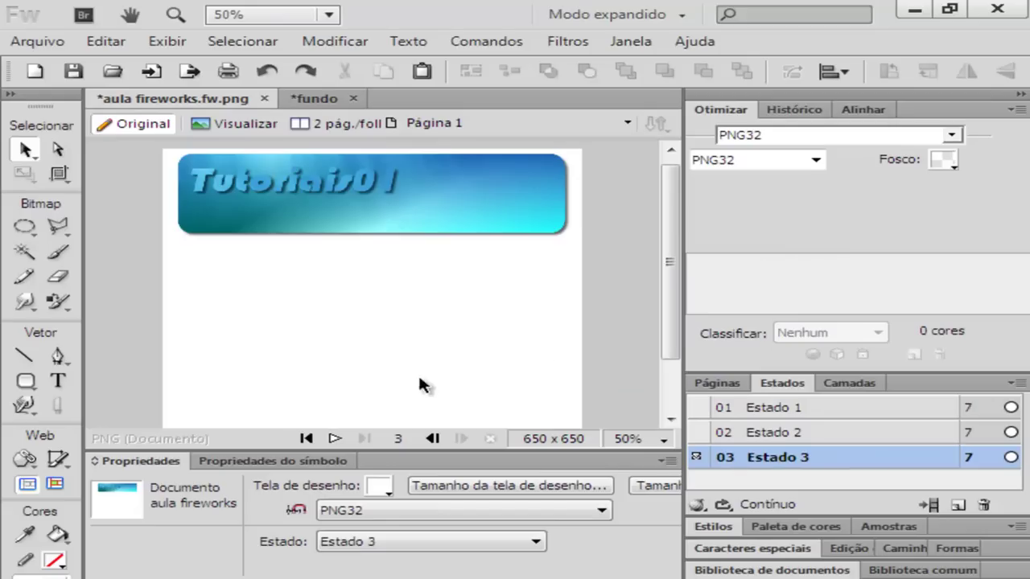
pyautogui.click(333, 194)
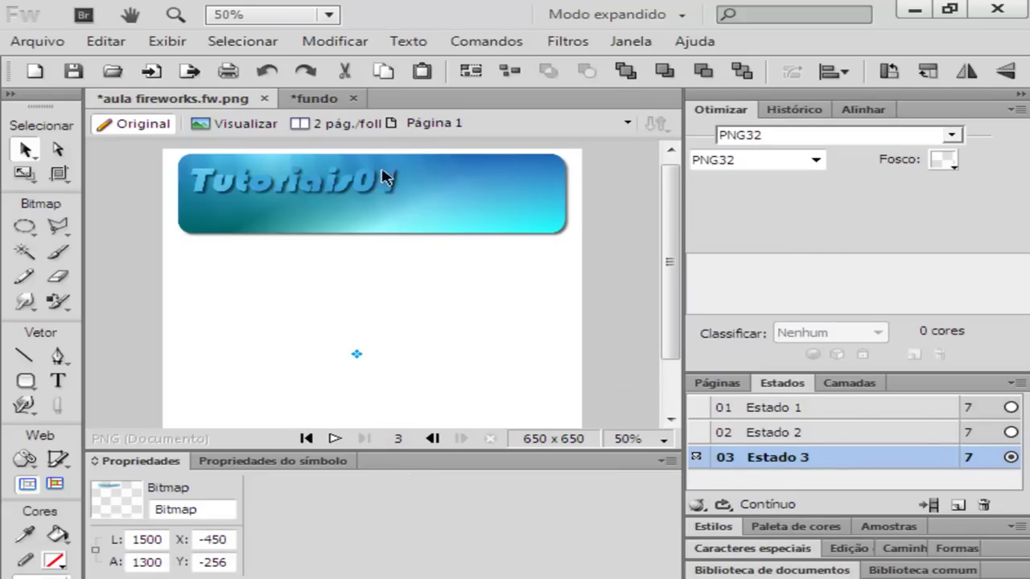
pyautogui.moveTo(359, 361); pyautogui.dragTo(294, 367)
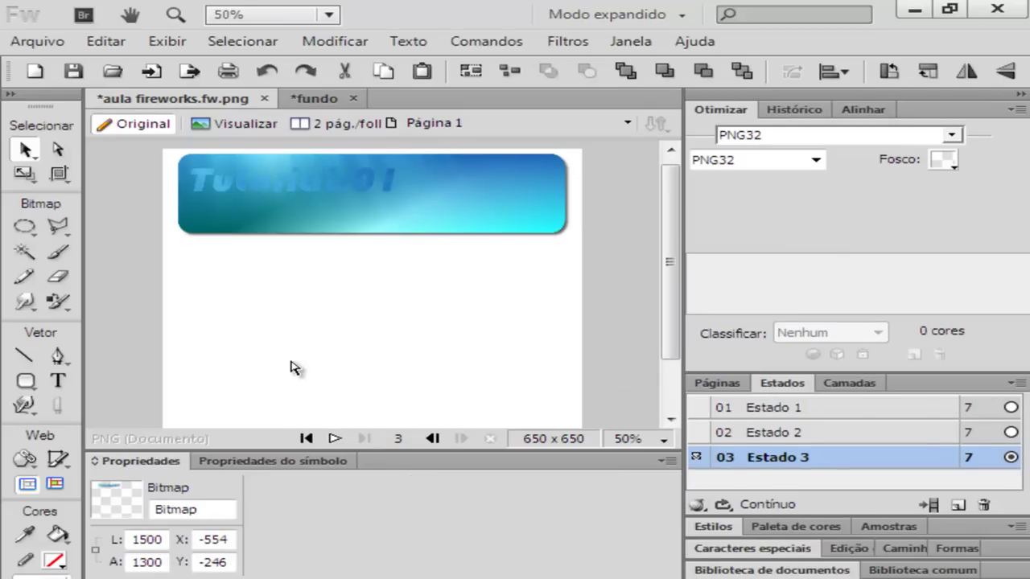
# Duplicate Estado 3 once after the current state and shift the masked image in the copy to X -738, Y -232.
pyautogui.rightClick(805, 459)
pyautogui.click(835, 258)
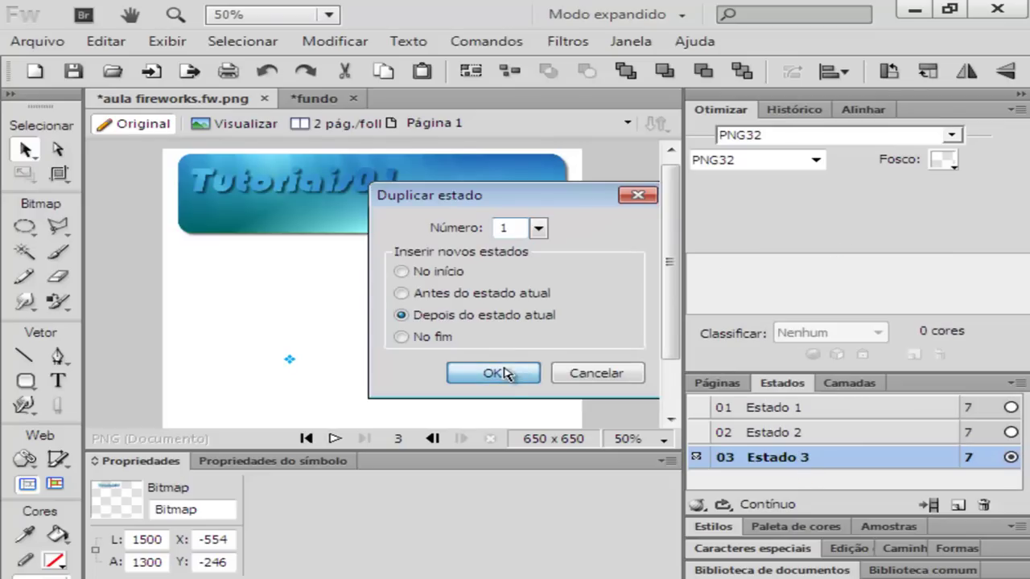
pyautogui.click(507, 371)
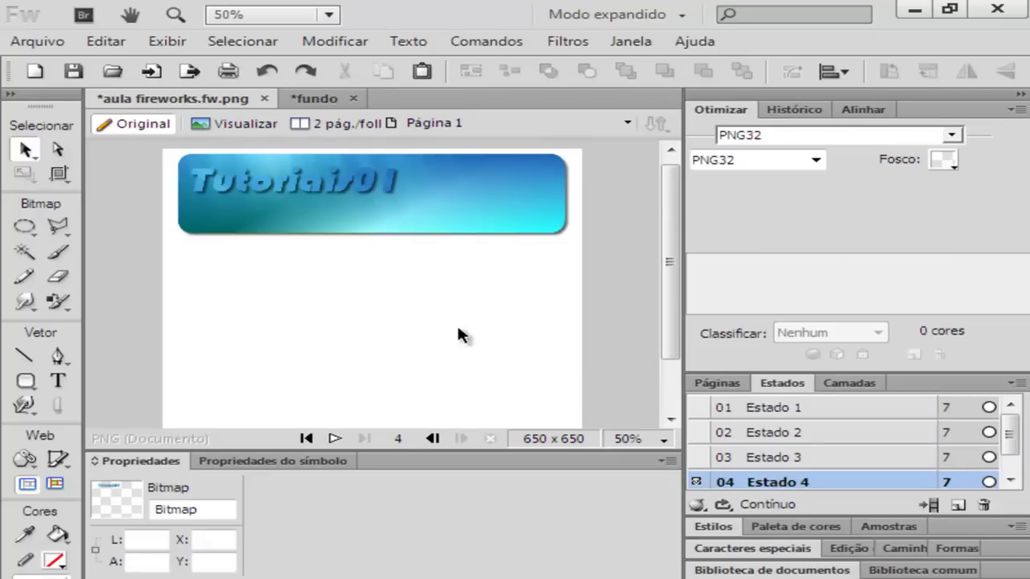
pyautogui.click(318, 181)
pyautogui.moveTo(291, 367); pyautogui.dragTo(177, 376)
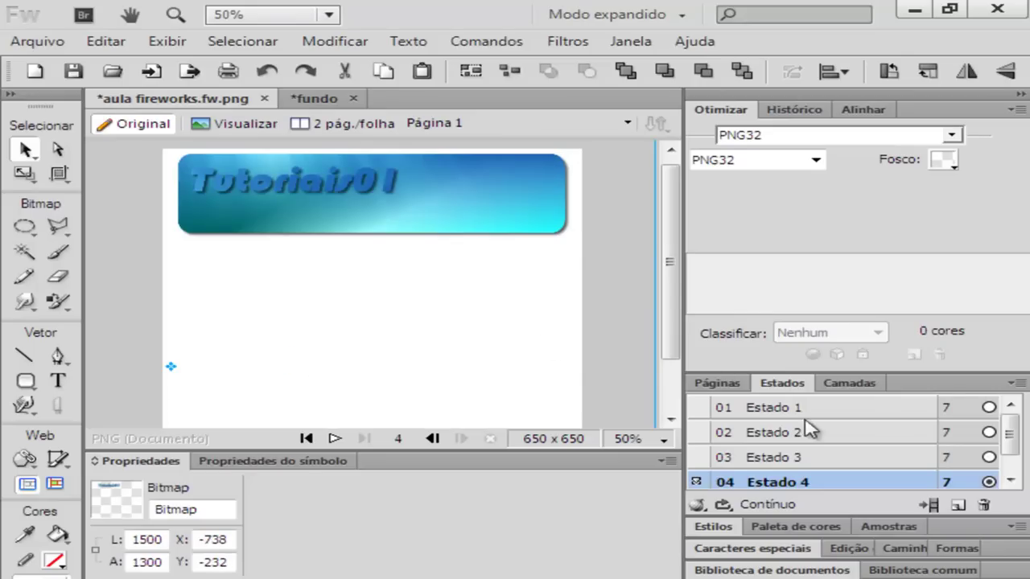
# Duplicate Estado 4 once after the current state and shift the masked image in the copy to X -852, Y -184.
pyautogui.scroll(-1, 812, 446)
pyautogui.rightClick(807, 461)
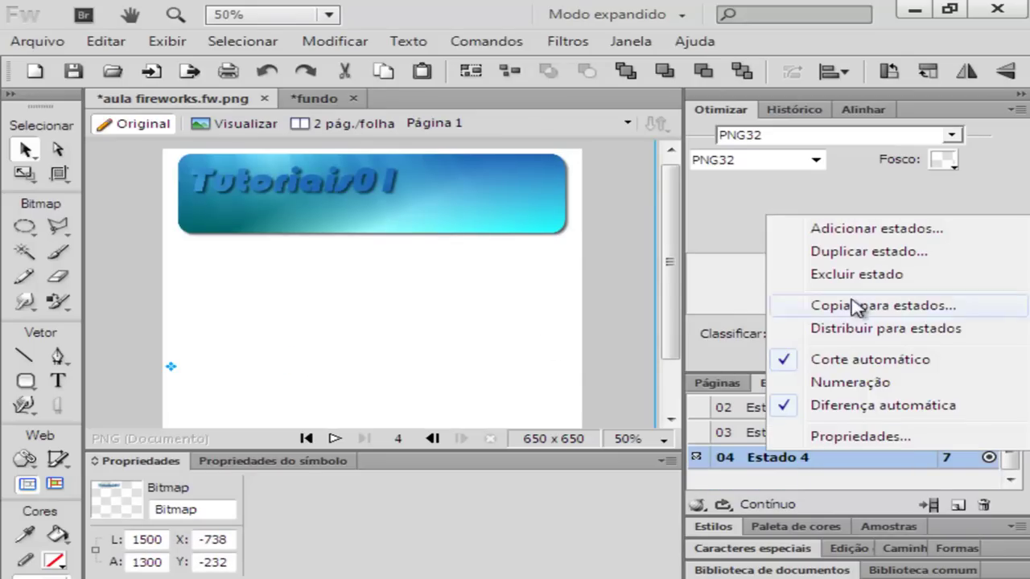
pyautogui.click(837, 253)
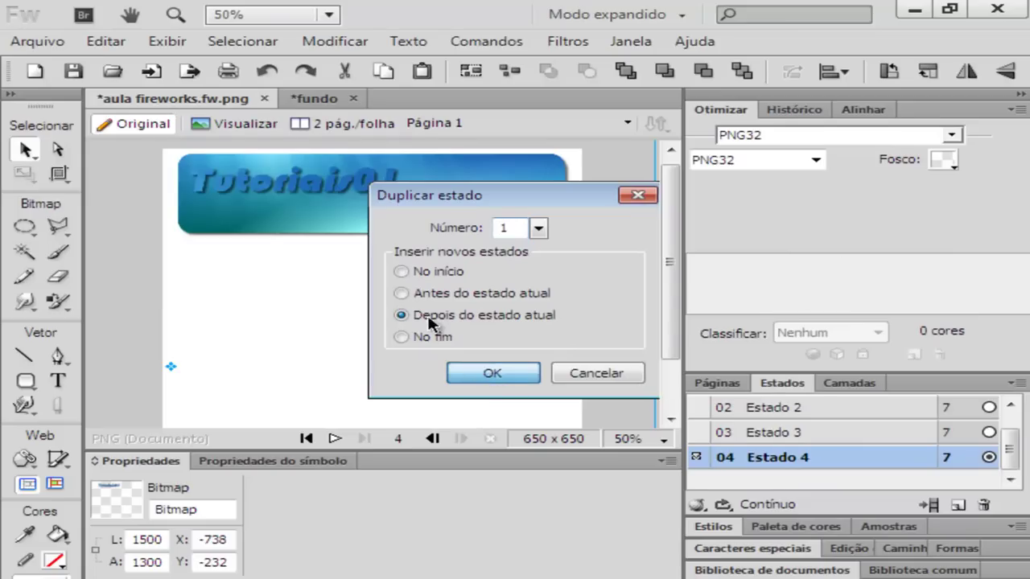
pyautogui.click(482, 375)
pyautogui.click(363, 280)
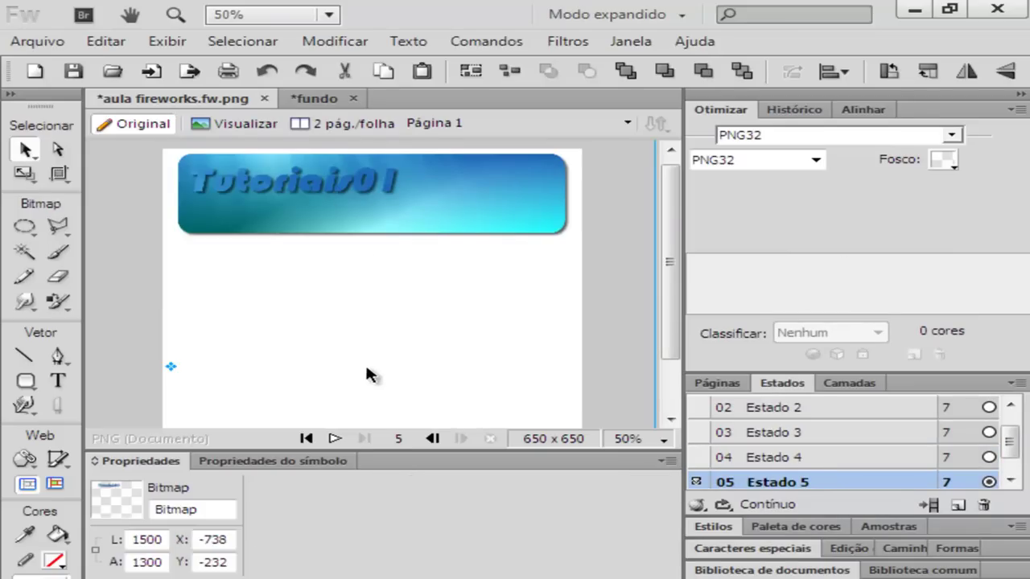
pyautogui.moveTo(150, 383); pyautogui.dragTo(108, 401)
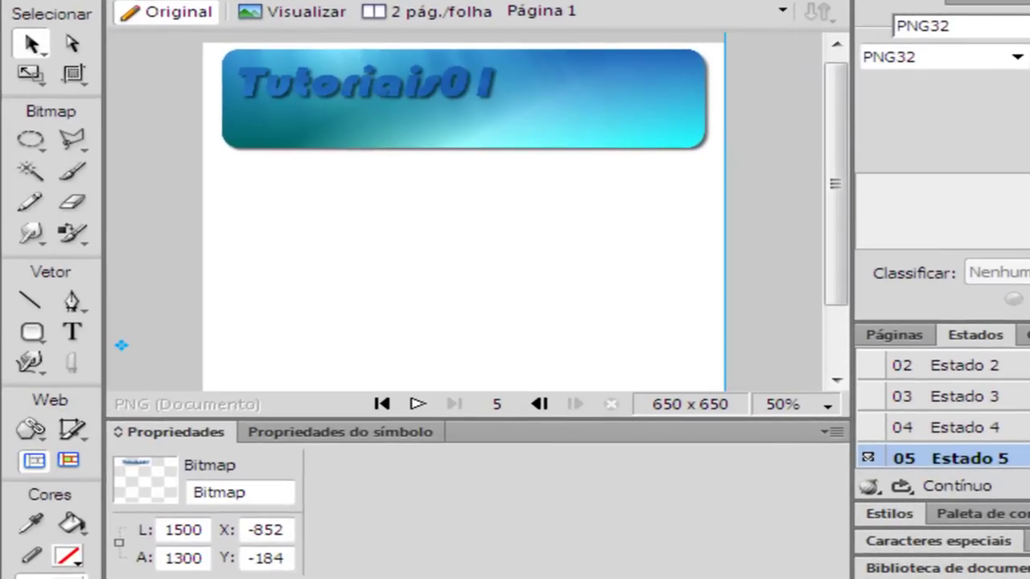
# Play the animation of the document's states to preview the image moving inside the lettering.
pyautogui.click(418, 404)
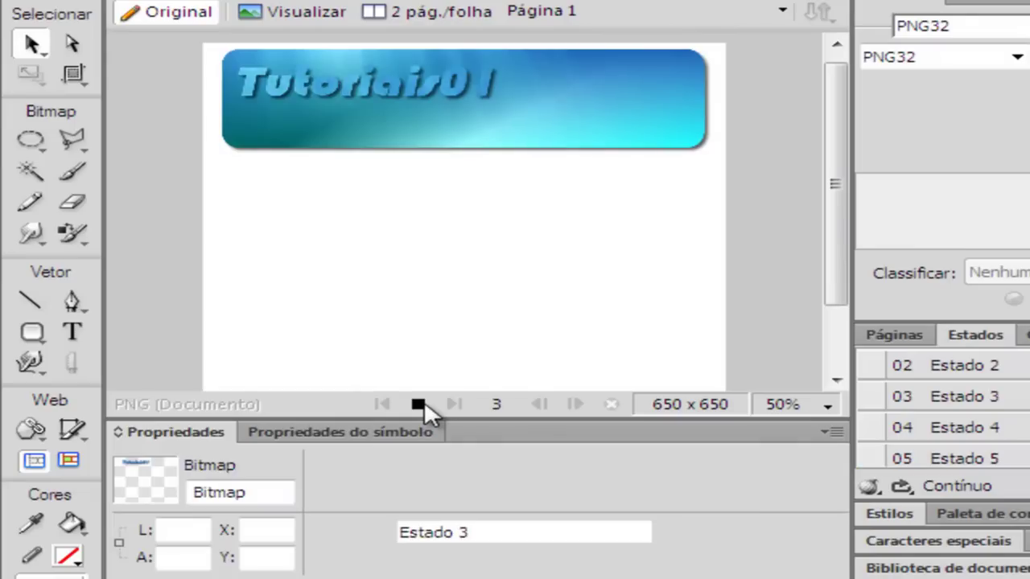